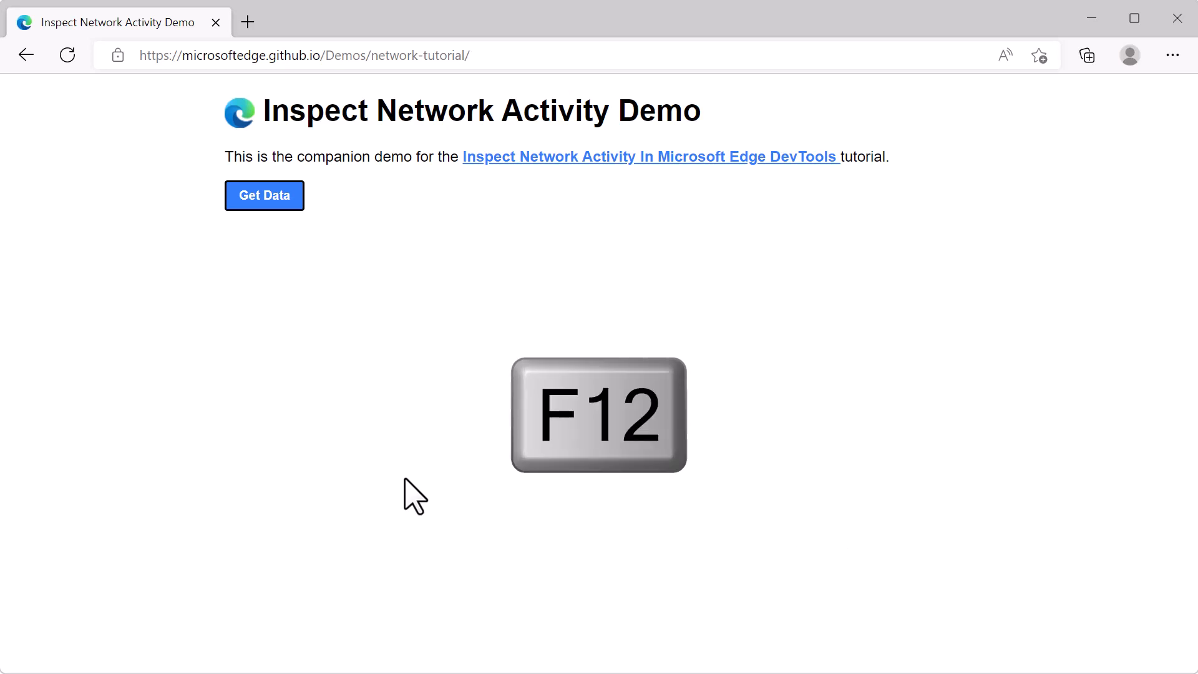
Open the Network tool in DevTools and reload the demo page to record its network requests.
{"action": "key", "text": "F12"}
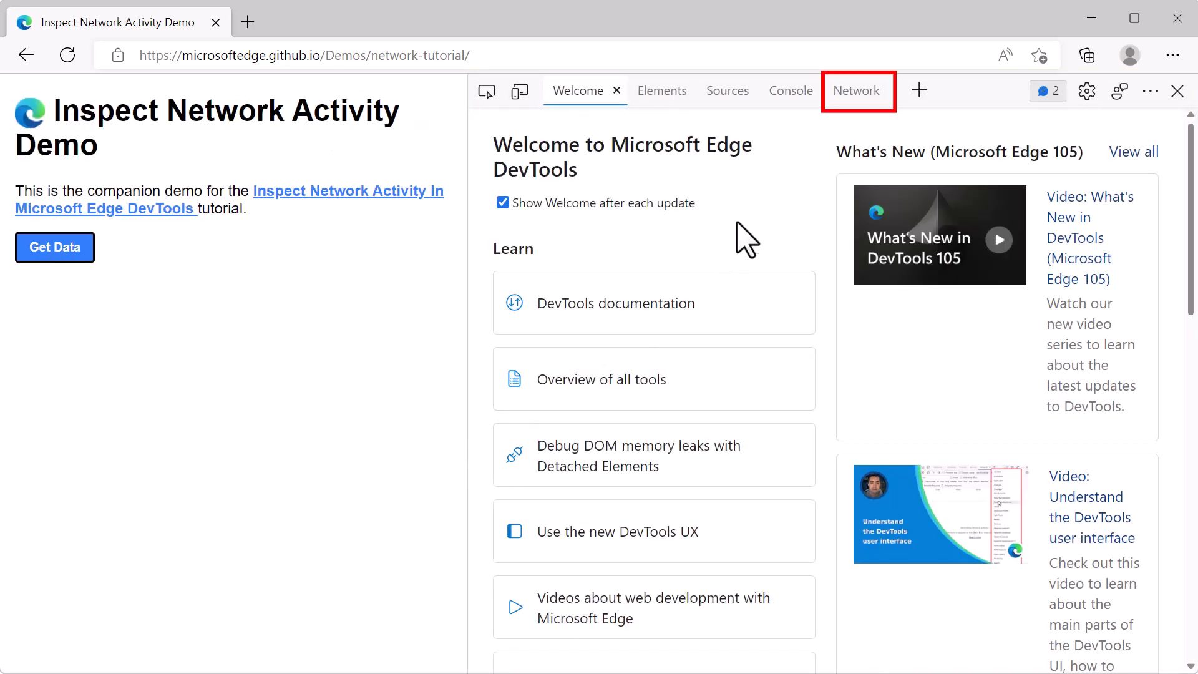
{"action": "left_click", "coordinate": [836, 100]}
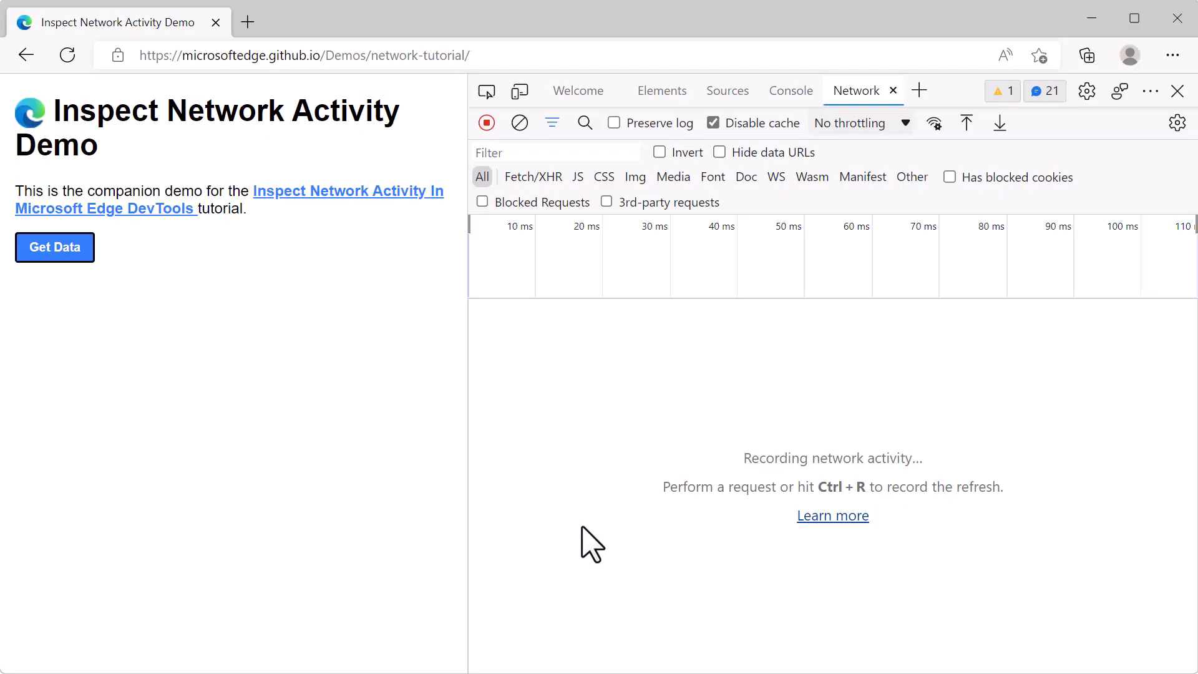
{"action": "left_click", "coordinate": [67, 55]}
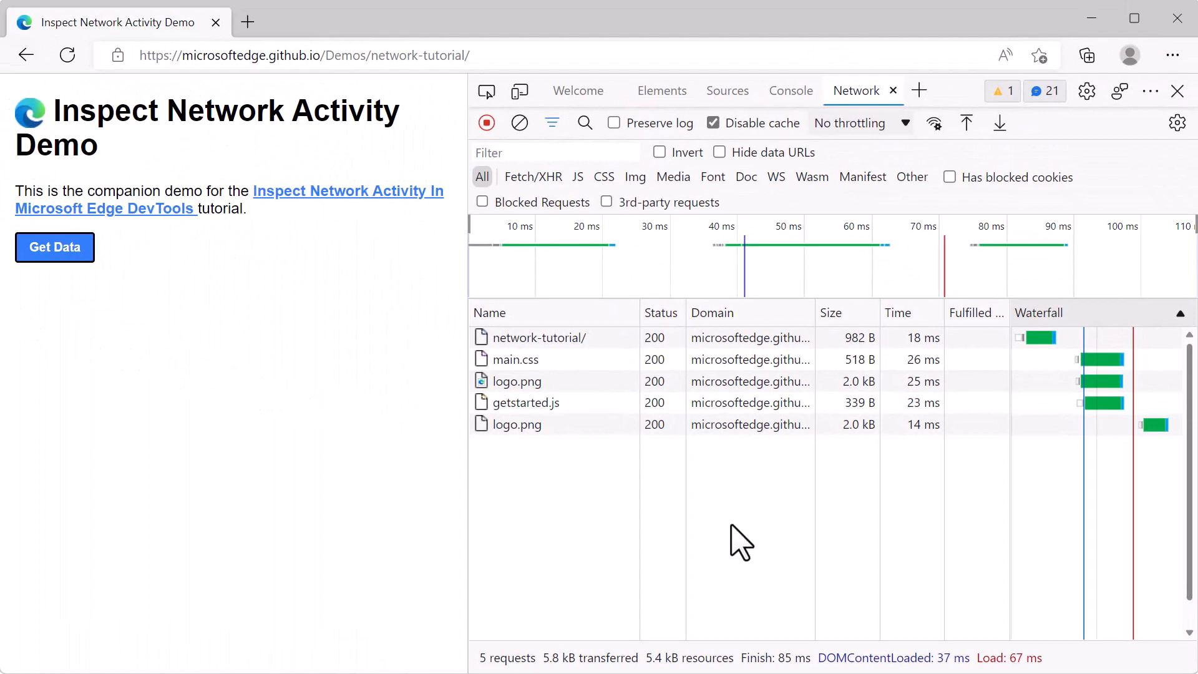
Examine the headers of the network-tutorial/ request and close its details.
{"action": "left_click", "coordinate": [596, 339]}
{"action": "scroll", "coordinate": [923, 448], "scroll_direction": "down", "scroll_amount": 1}
{"action": "scroll", "coordinate": [931, 462], "scroll_direction": "down", "scroll_amount": 3}
{"action": "scroll", "coordinate": [932, 460], "scroll_direction": "up", "scroll_amount": 4}
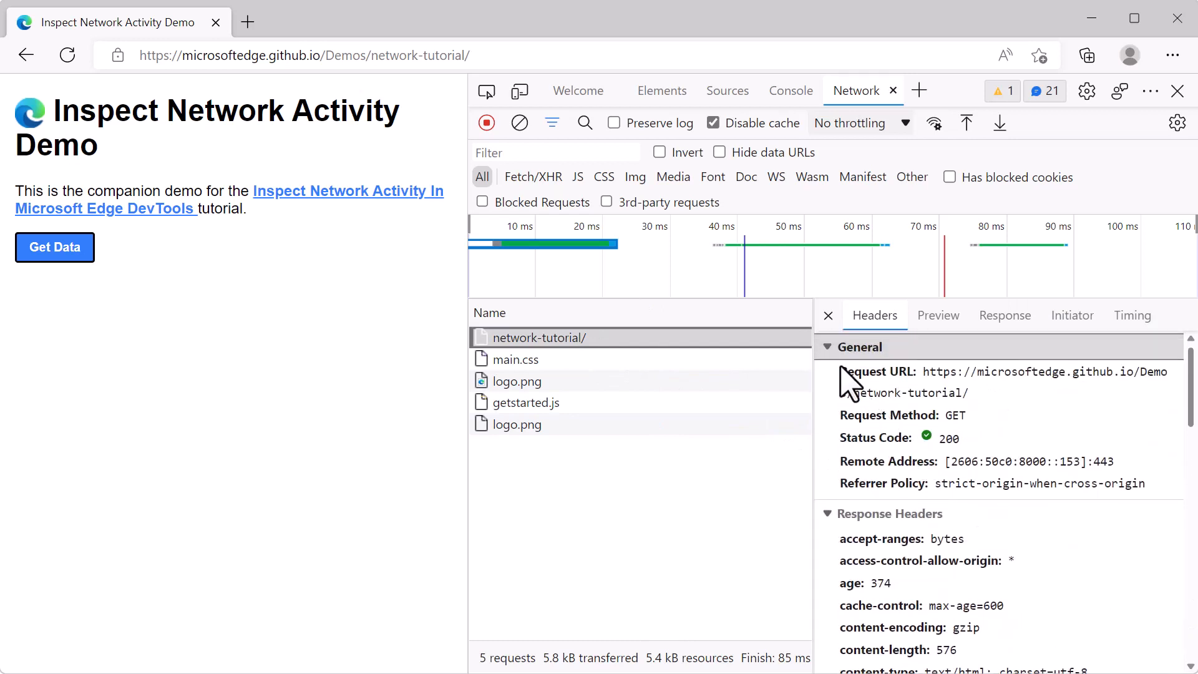
{"action": "left_click", "coordinate": [828, 315]}
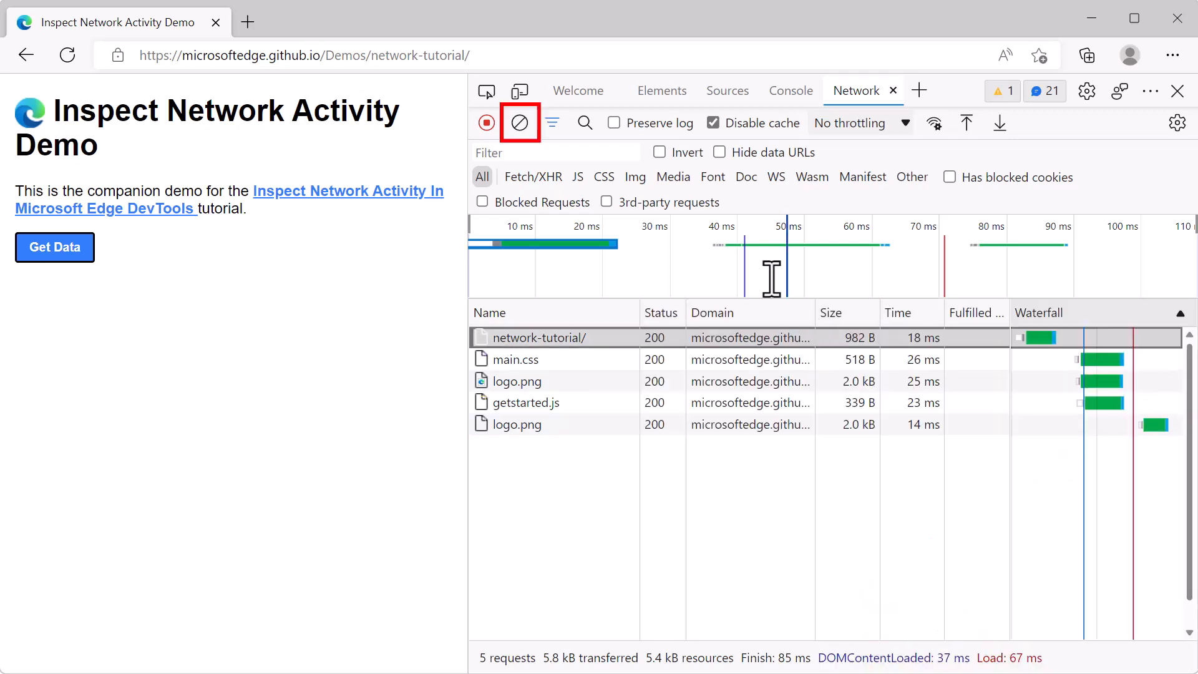
Clear the network log and follow the tutorial link on the demo page.
{"action": "left_click", "coordinate": [521, 124]}
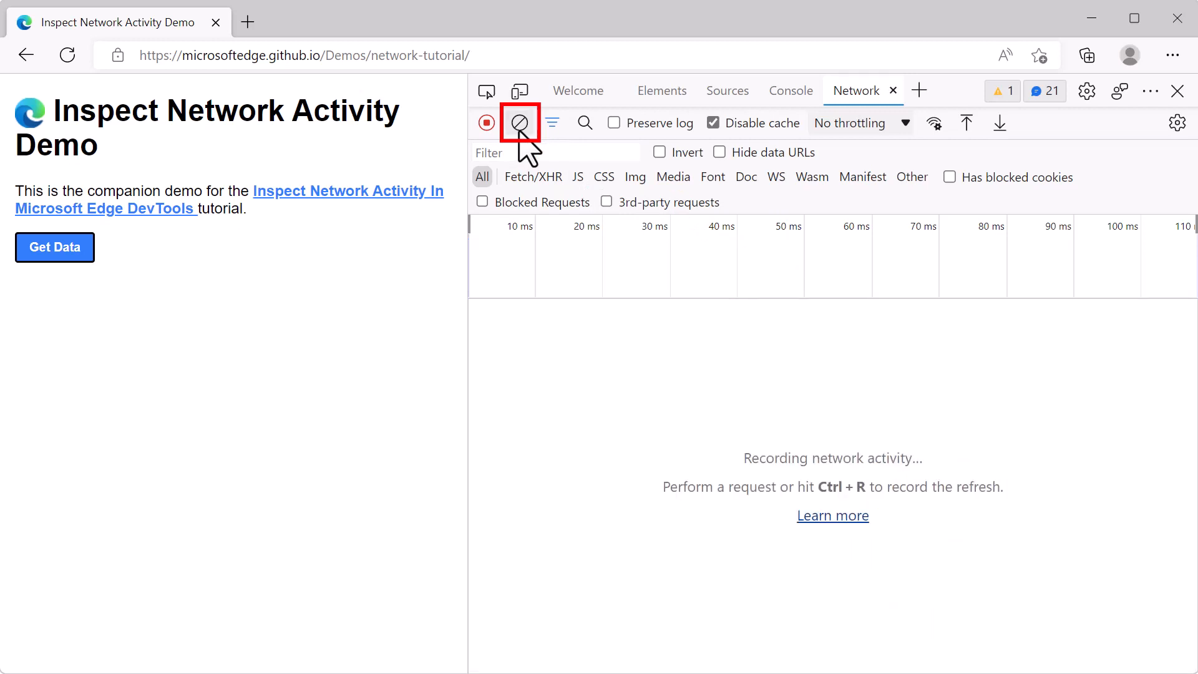
{"action": "left_click", "coordinate": [339, 192]}
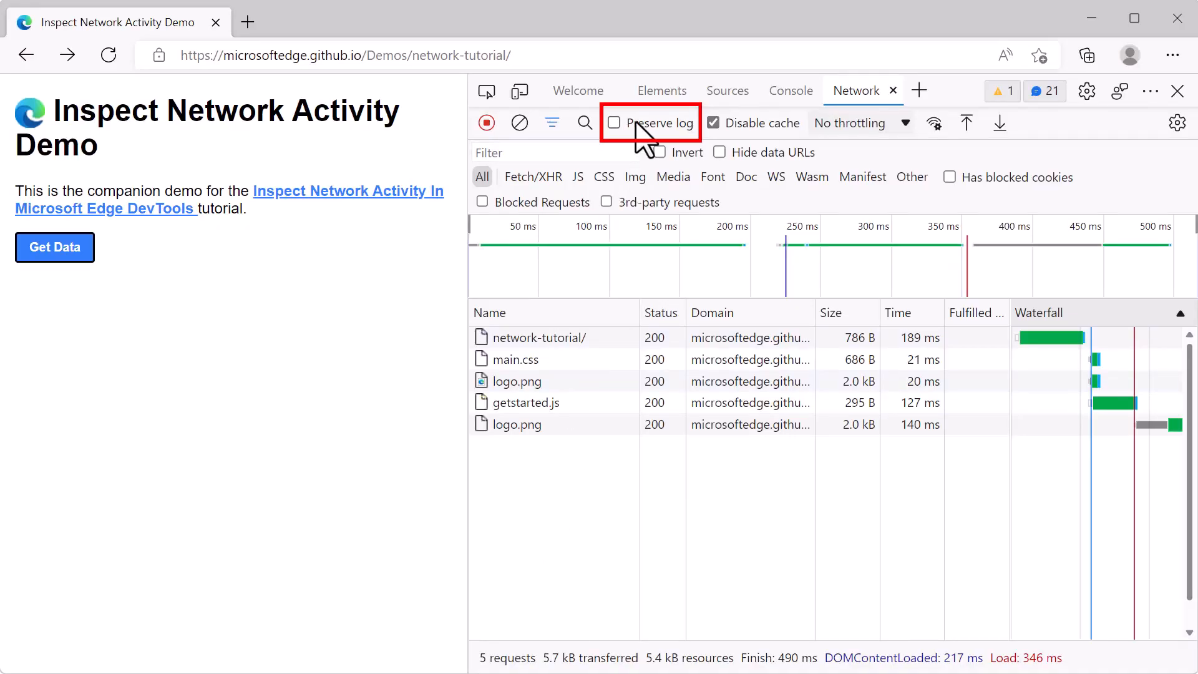
Turn on Preserve log and reload the demo page three times to accumulate requests in the log.
{"action": "left_click", "coordinate": [636, 123]}
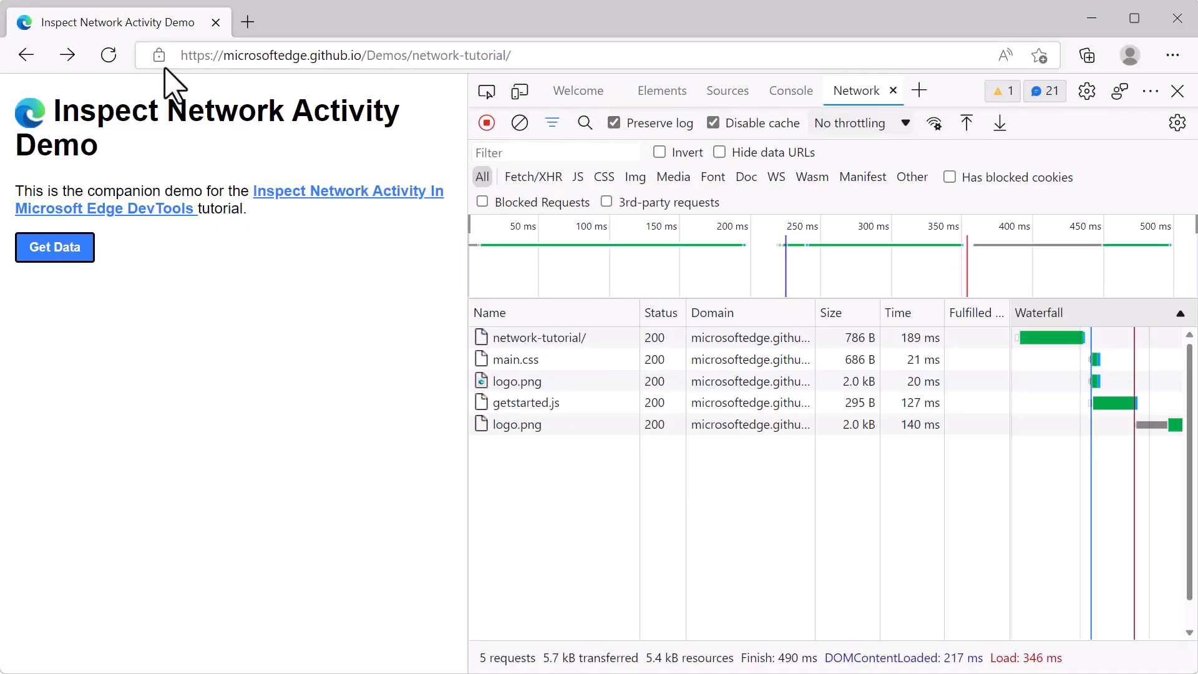
{"action": "left_click", "coordinate": [116, 57]}
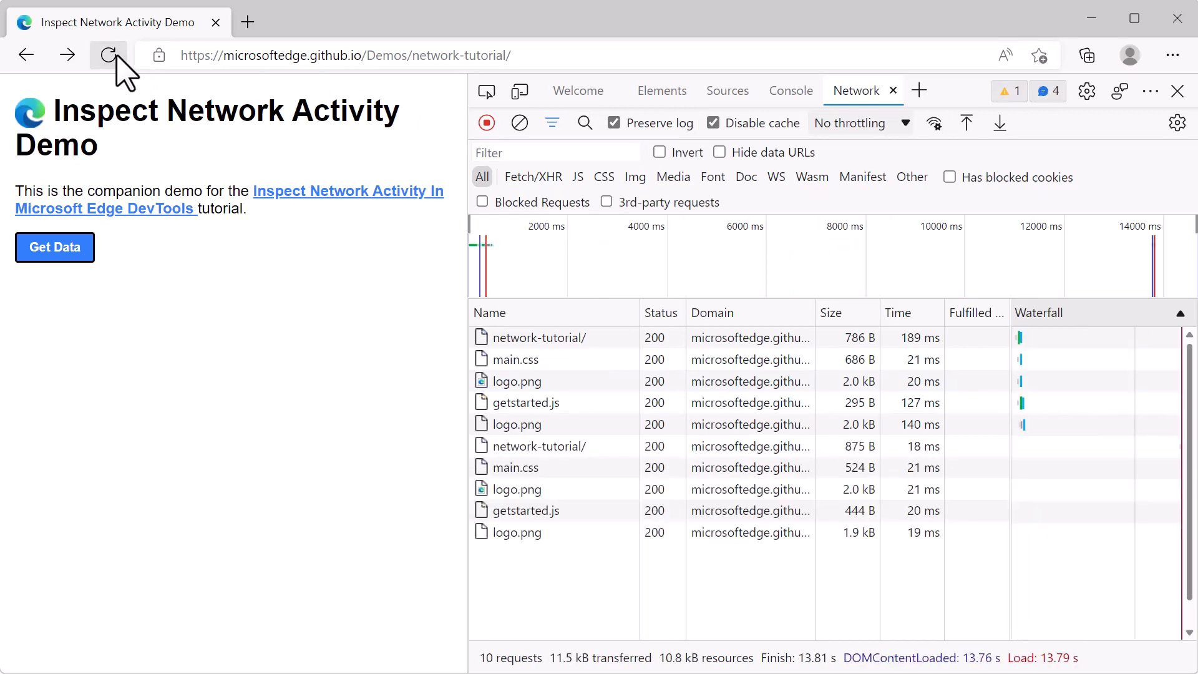
{"action": "left_click", "coordinate": [116, 57]}
{"action": "left_click", "coordinate": [116, 57]}
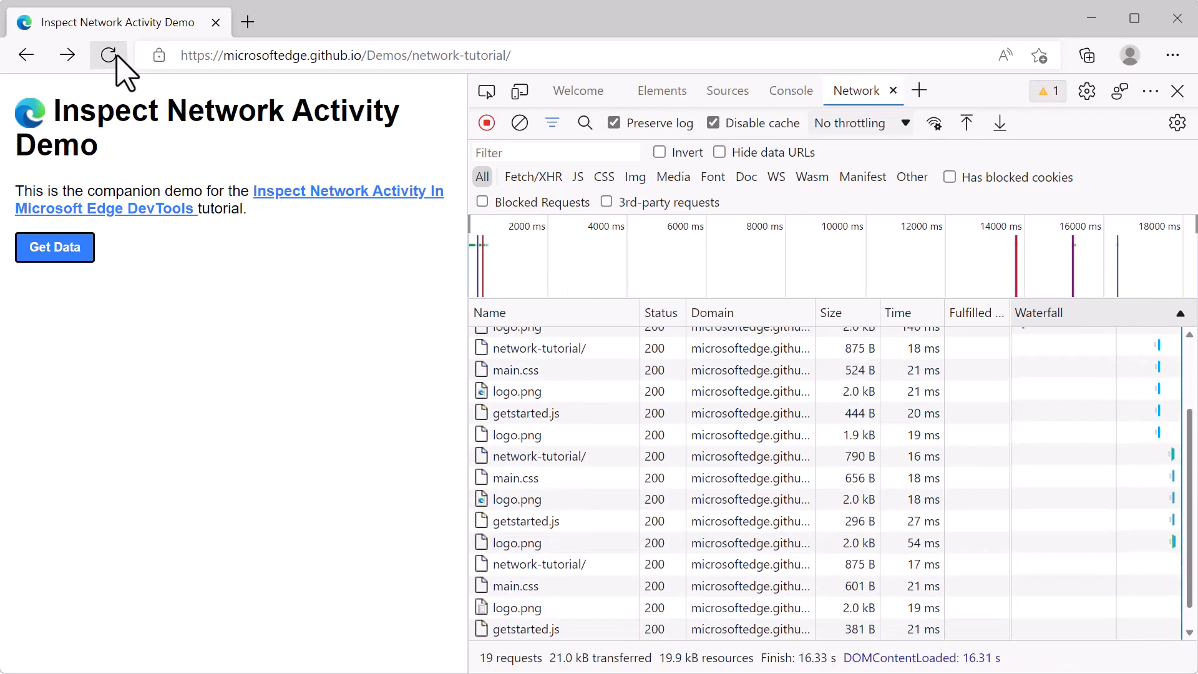
Open the details of a getstarted.js request, widen the details pane, and examine its response and request headers.
{"action": "left_click", "coordinate": [596, 411]}
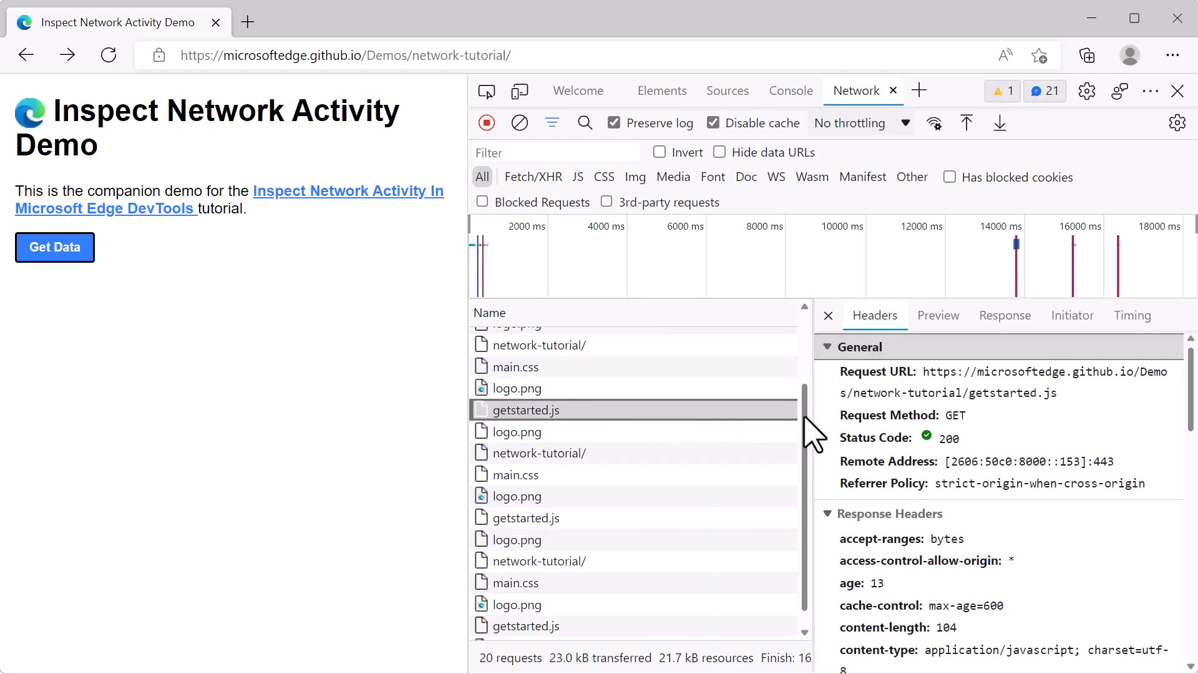
{"action": "left_click_drag", "start_coordinate": [811, 416], "coordinate": [711, 416]}
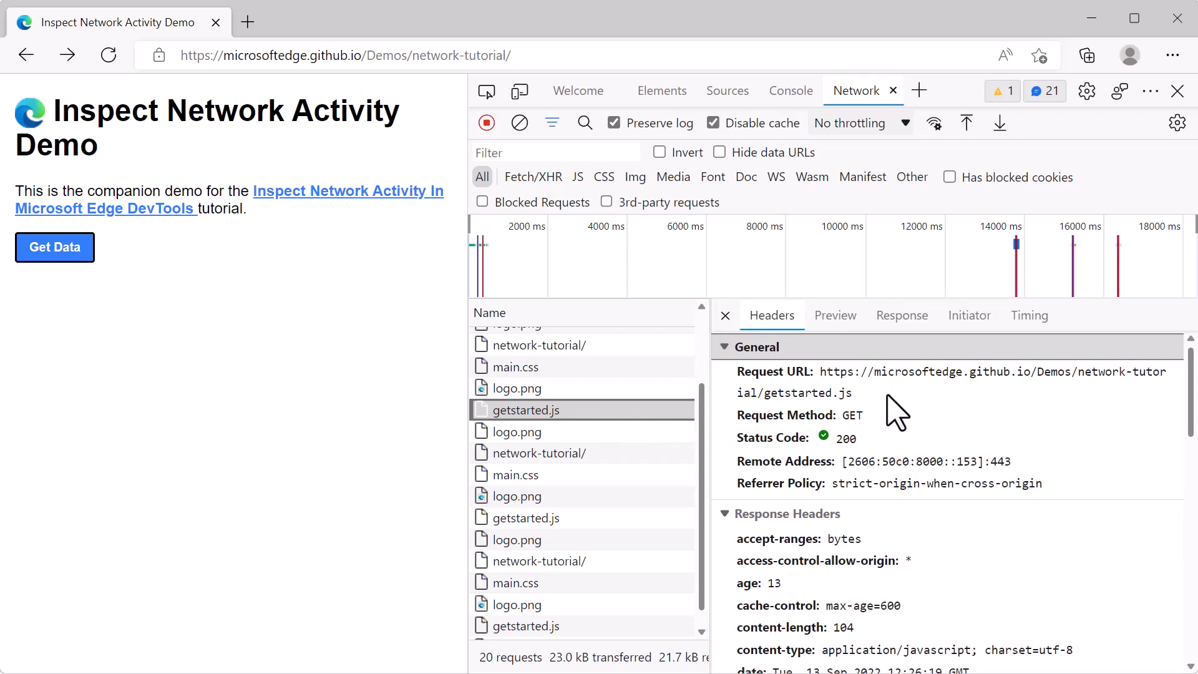
{"action": "scroll", "coordinate": [896, 412], "scroll_direction": "down", "scroll_amount": 5}
{"action": "scroll", "coordinate": [896, 412], "scroll_direction": "down", "scroll_amount": 10}
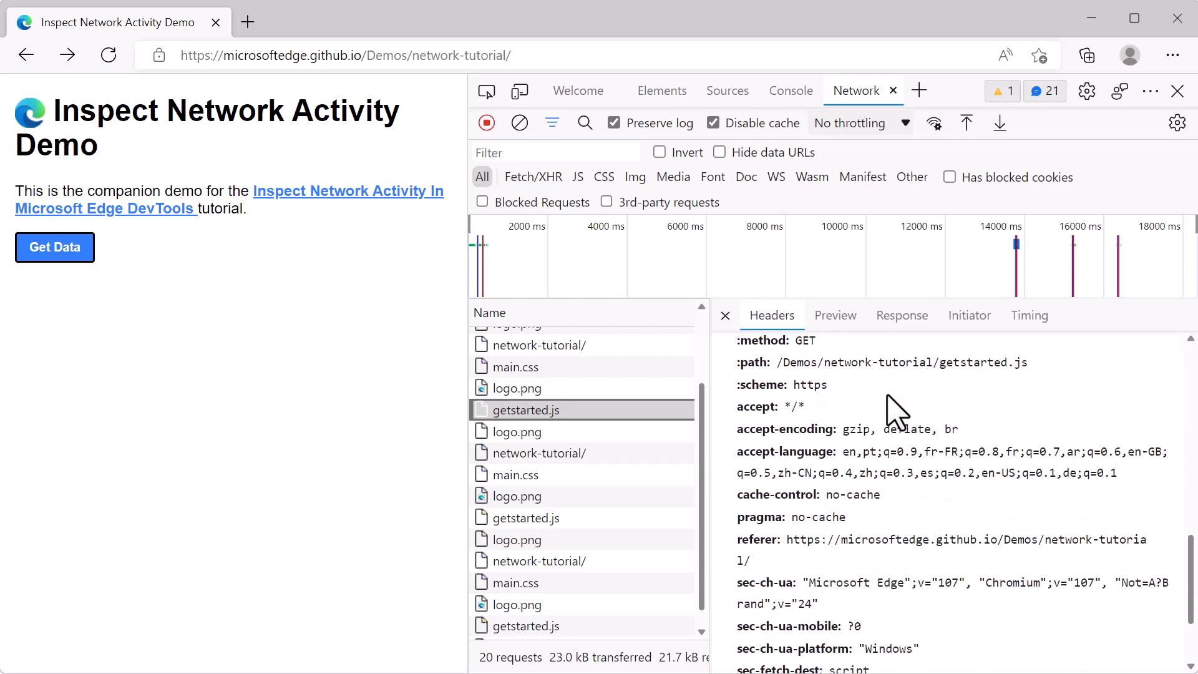
{"action": "scroll", "coordinate": [895, 412], "scroll_direction": "down", "scroll_amount": 2}
{"action": "scroll", "coordinate": [895, 411], "scroll_direction": "up", "scroll_amount": 5}
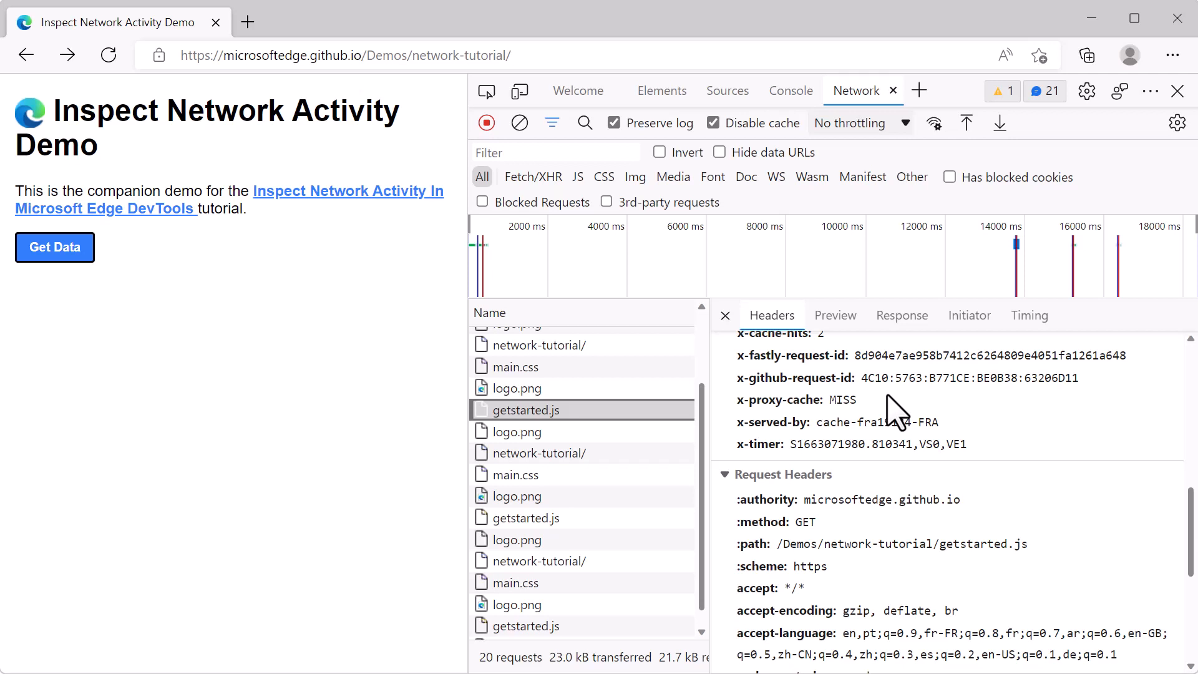
Inspect the preview, response, and initiator chain of the getstarted.js request.
{"action": "left_click", "coordinate": [842, 315]}
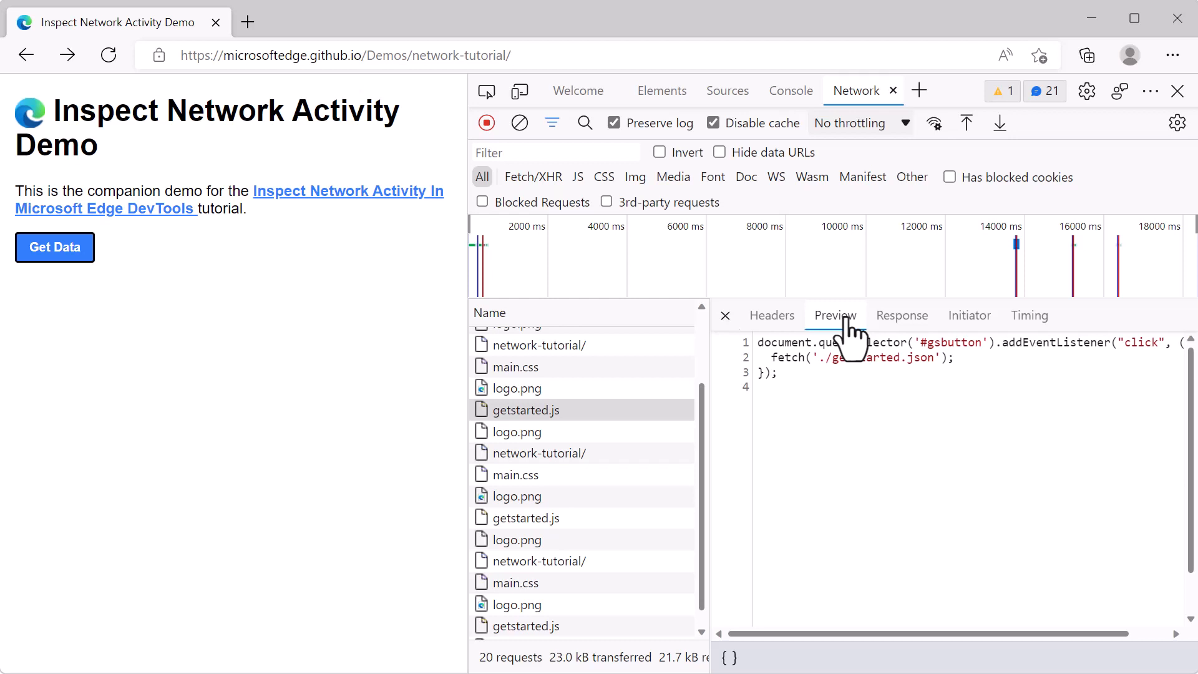
{"action": "left_click", "coordinate": [894, 316]}
{"action": "left_click", "coordinate": [965, 318]}
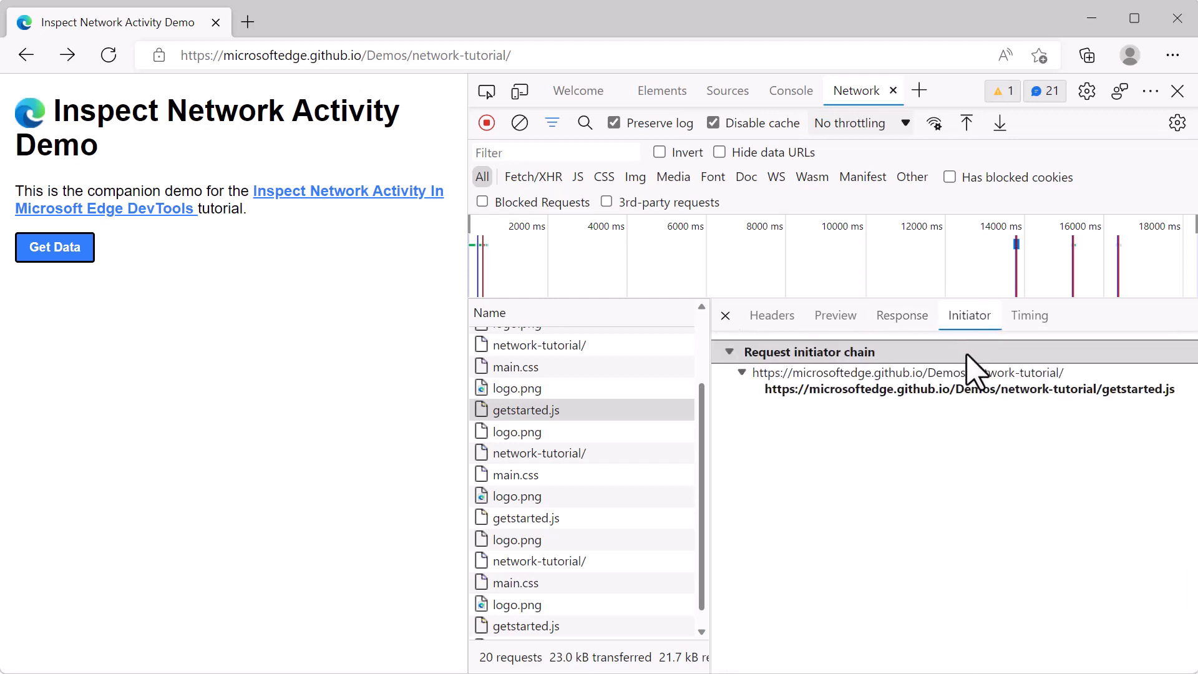
{"action": "left_click", "coordinate": [978, 389]}
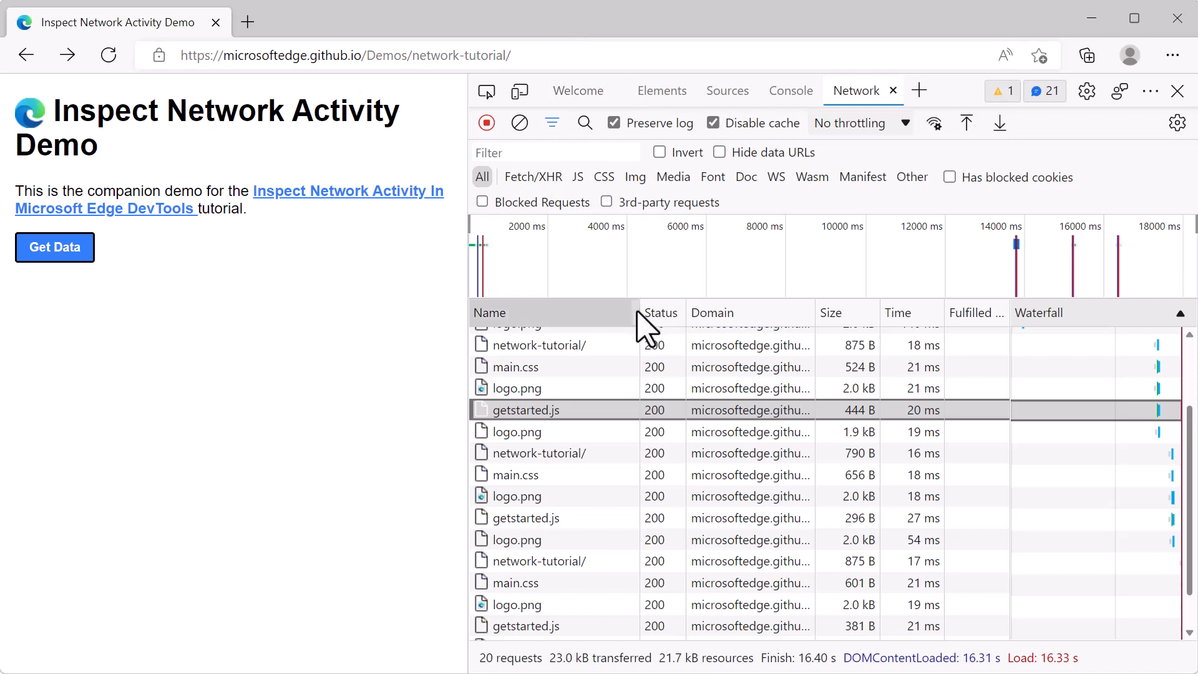
Narrow the Name column slightly and widen the Domain column to fit the full domain names.
{"action": "mouse_move", "coordinate": [641, 314]}
{"action": "left_mouse_down"}
{"action": "mouse_move", "coordinate": [676, 314]}
{"action": "mouse_move", "coordinate": [636, 313]}
{"action": "left_mouse_up"}
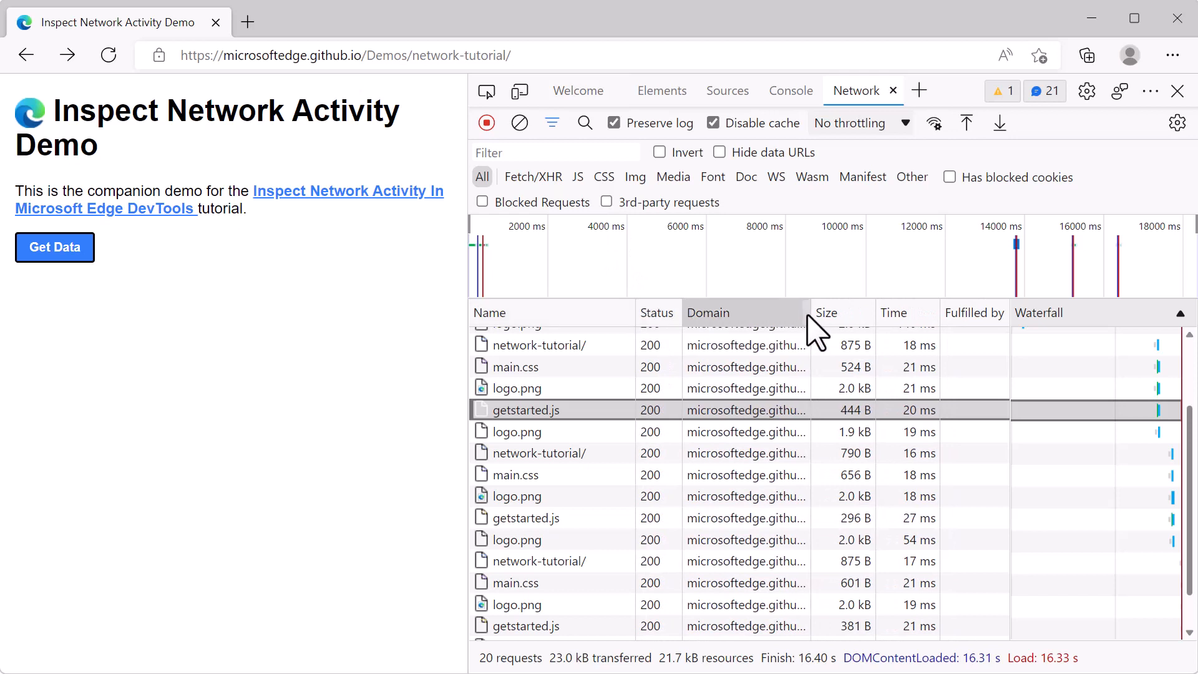
{"action": "mouse_move", "coordinate": [810, 314]}
{"action": "left_mouse_down"}
{"action": "mouse_move", "coordinate": [888, 315]}
{"action": "mouse_move", "coordinate": [833, 316]}
{"action": "left_mouse_up"}
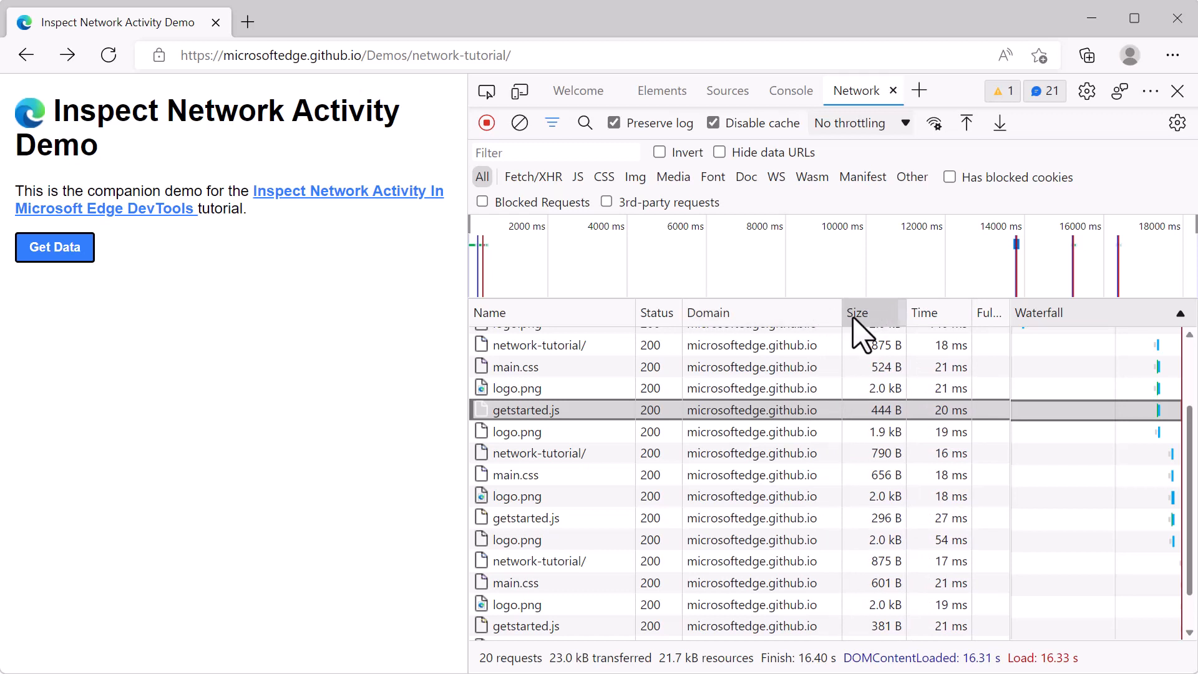
Add the Path column to the request list and remove the Status column.
{"action": "right_click", "coordinate": [859, 334]}
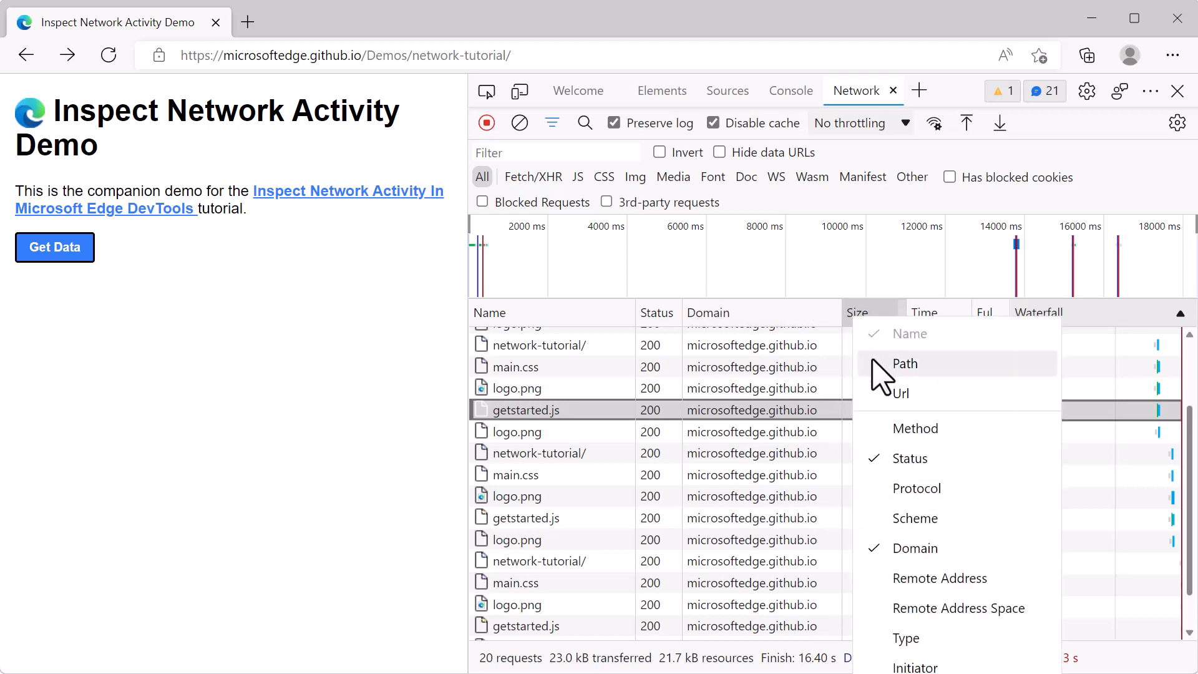
{"action": "left_click", "coordinate": [871, 359]}
{"action": "right_click", "coordinate": [876, 314]}
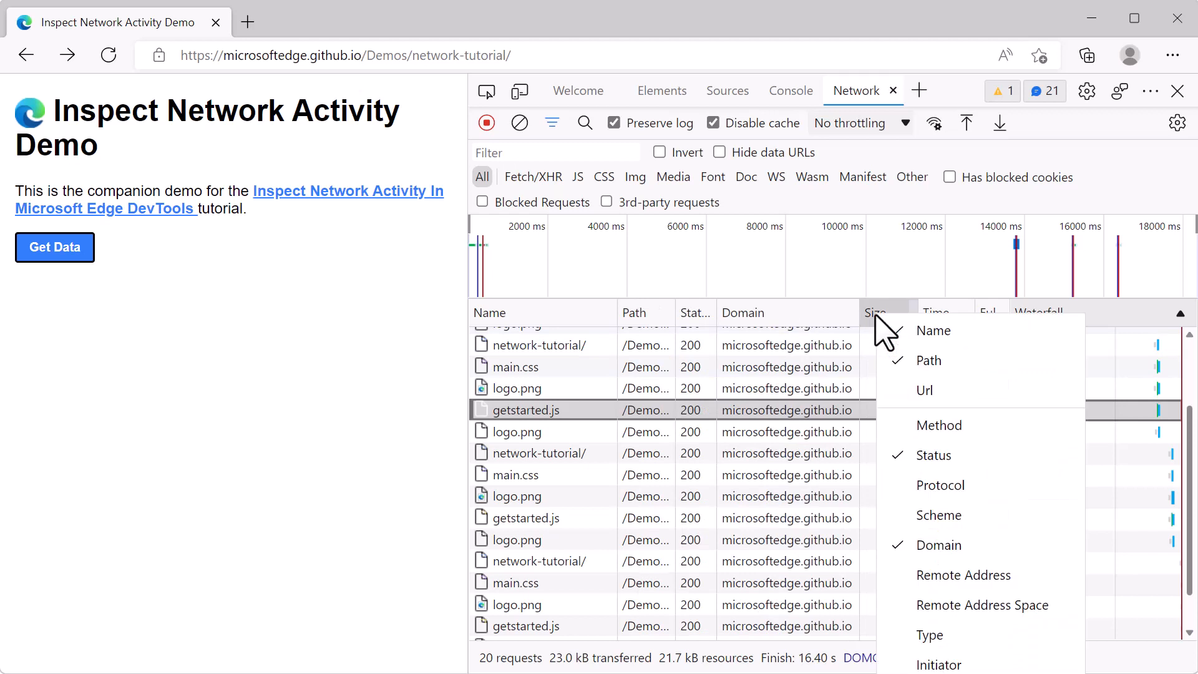
{"action": "left_click", "coordinate": [926, 456]}
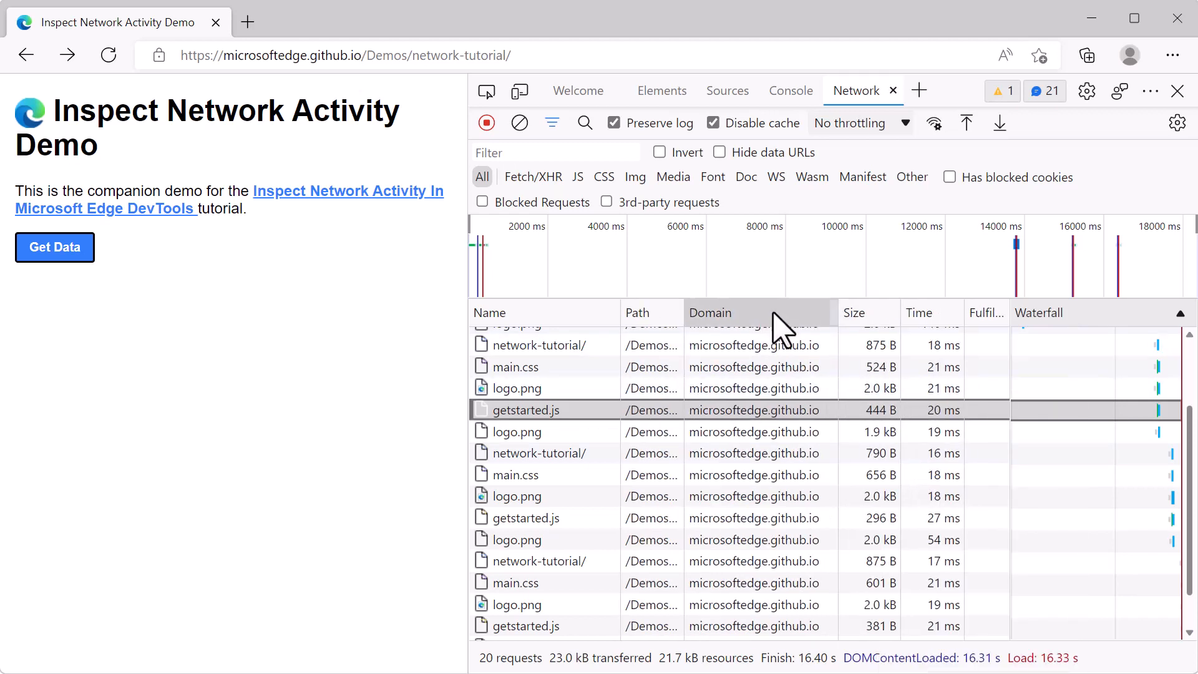
Hide the overview timeline through the network settings.
{"action": "left_click", "coordinate": [1176, 123]}
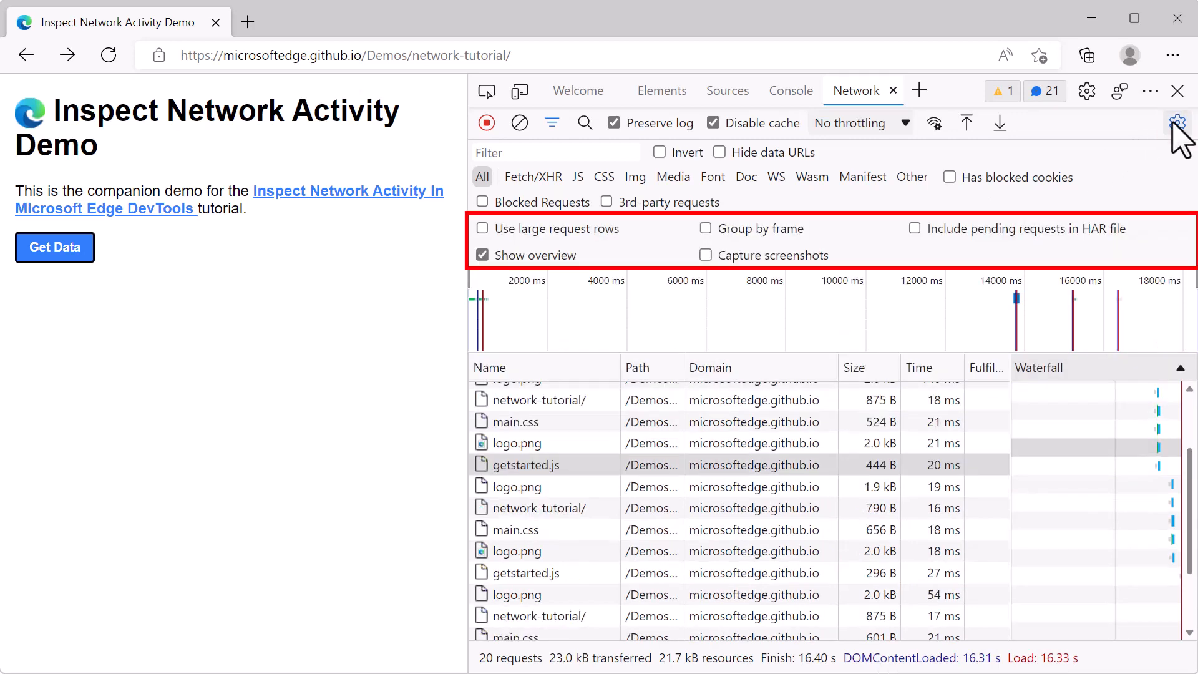
{"action": "left_click", "coordinate": [559, 255]}
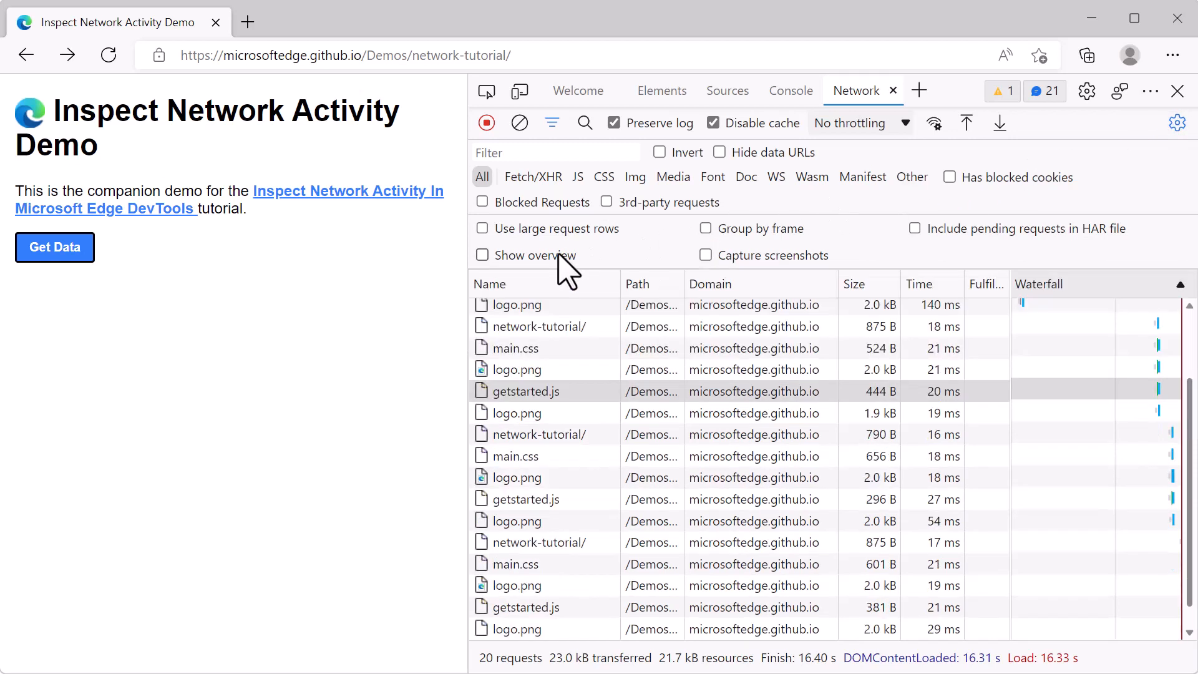
Try large request rows in the request list and return to the compact rows.
{"action": "left_click", "coordinate": [557, 229]}
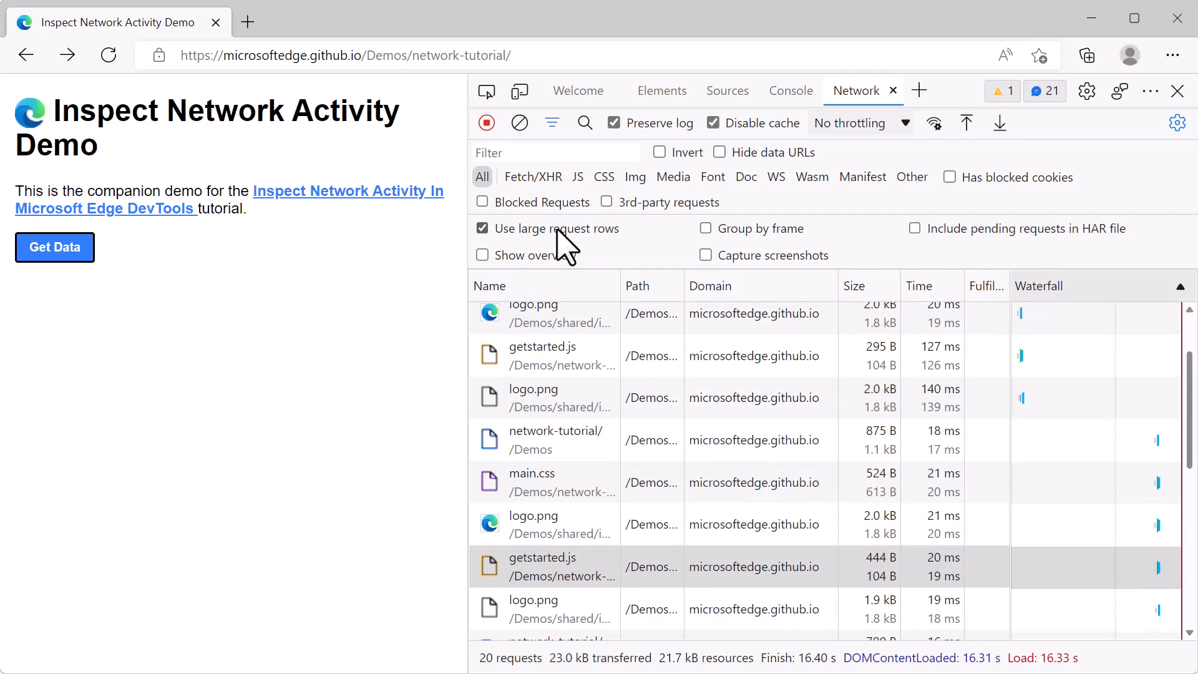
{"action": "left_click", "coordinate": [557, 230]}
{"action": "left_click", "coordinate": [557, 230]}
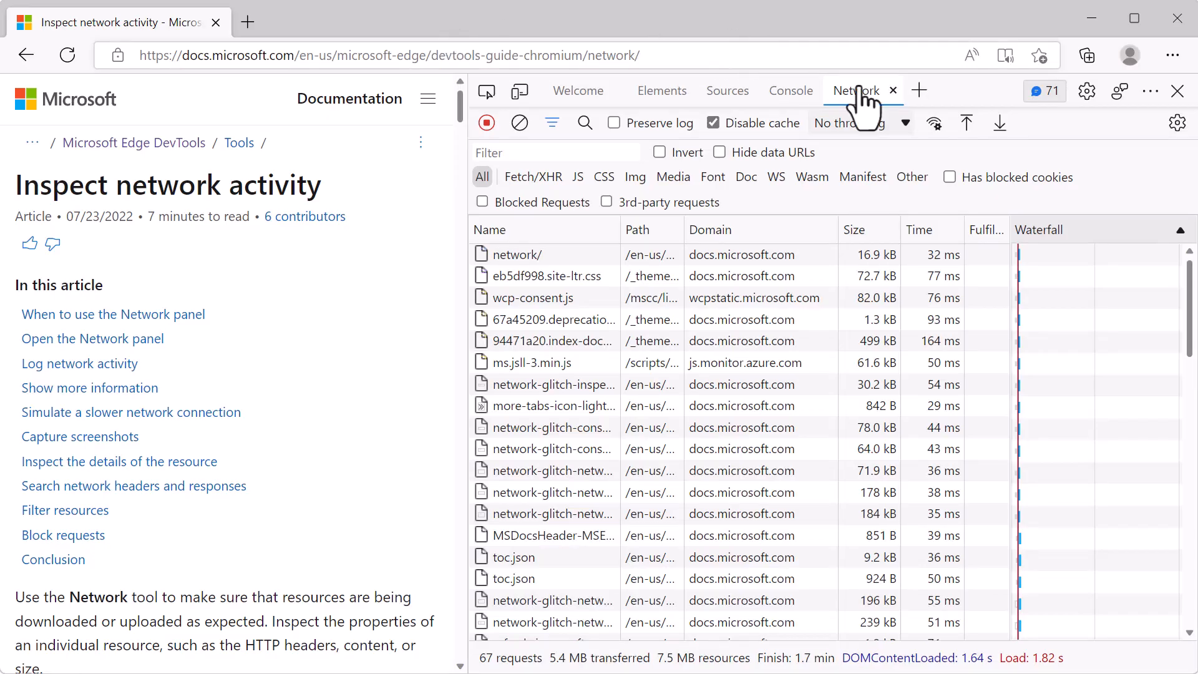
Sort the docs page's request list by Name, by Path, and finally by Size in descending order.
{"action": "left_click_drag", "start_coordinate": [1182, 310], "coordinate": [1184, 642]}
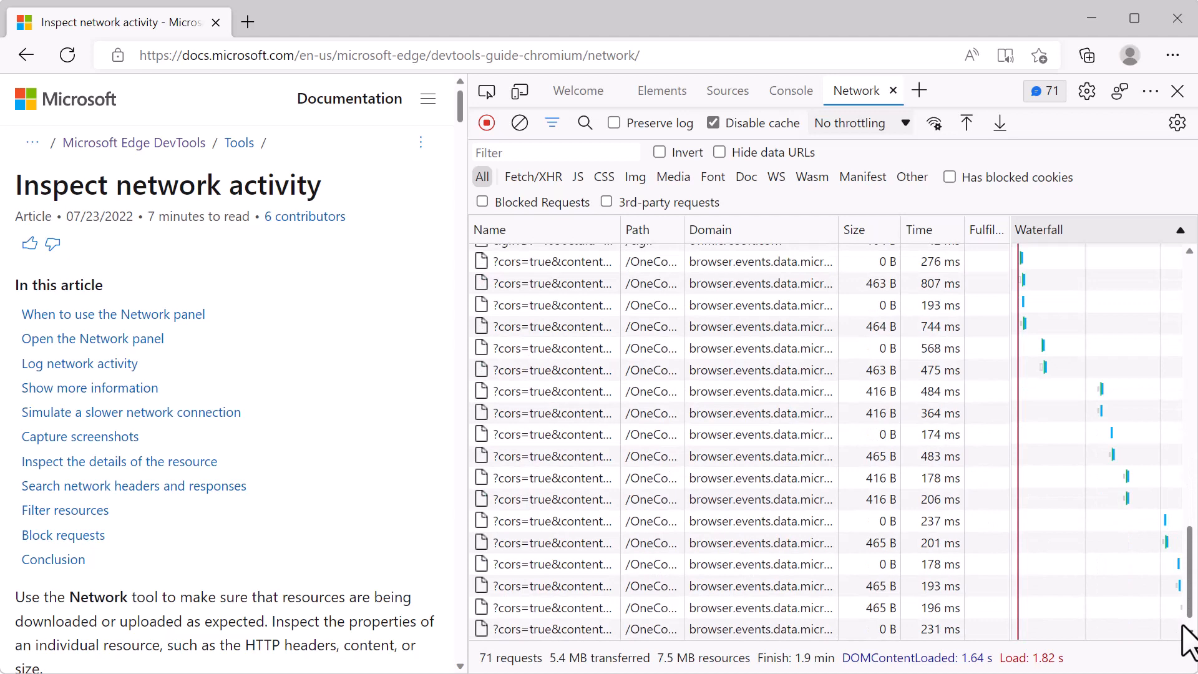
{"action": "left_click_drag", "start_coordinate": [1187, 570], "coordinate": [1187, 436]}
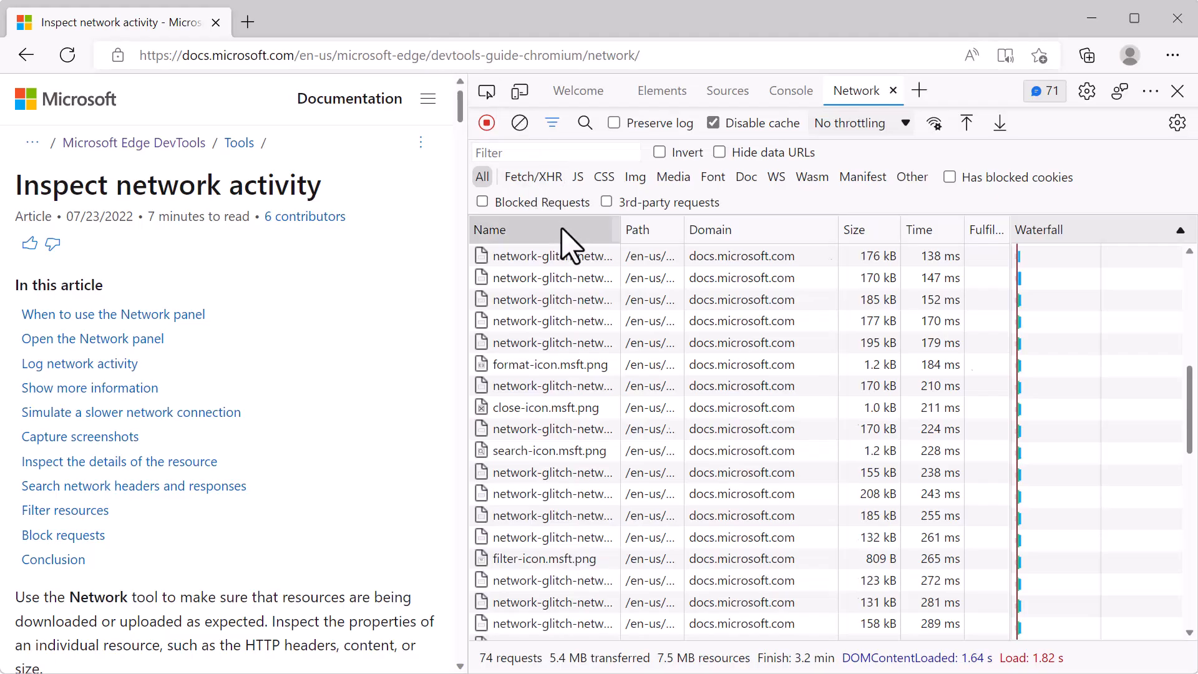
{"action": "left_click", "coordinate": [569, 231]}
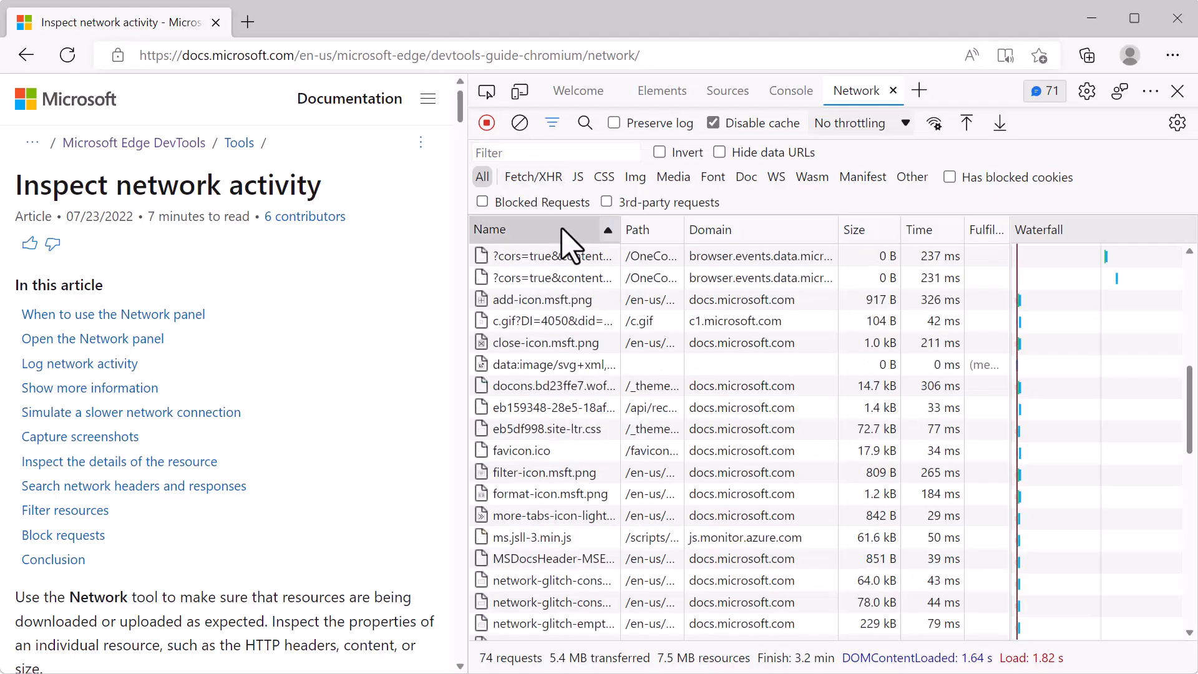
{"action": "left_click", "coordinate": [569, 231]}
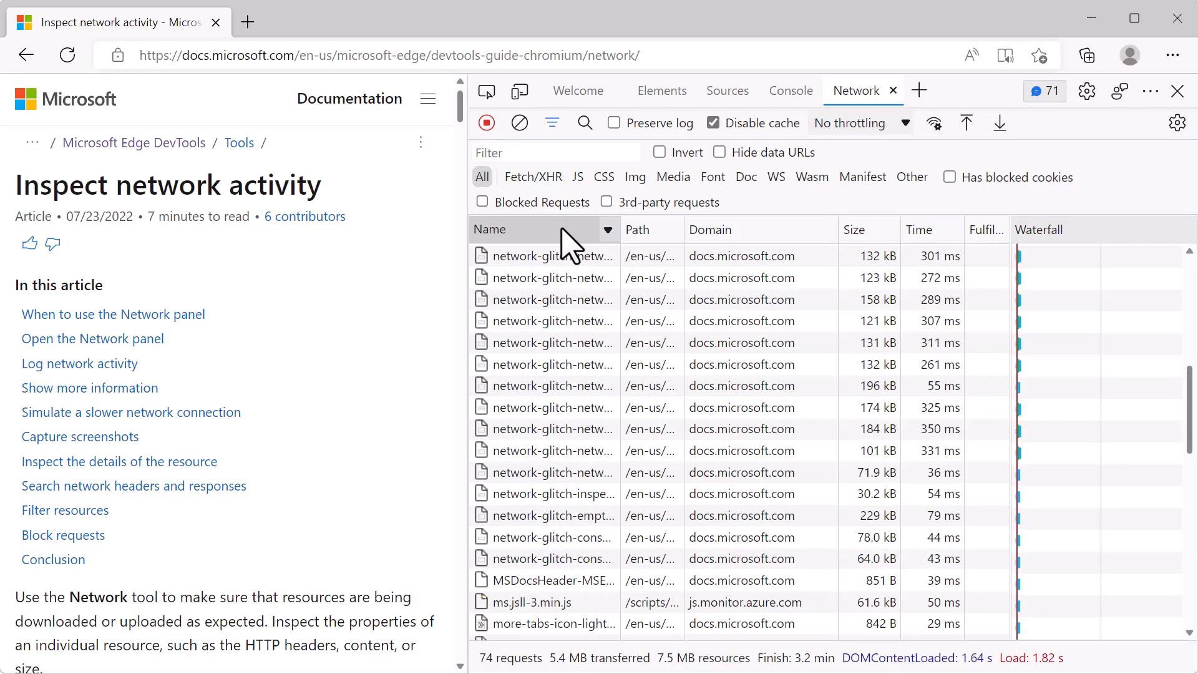
{"action": "left_click", "coordinate": [649, 231]}
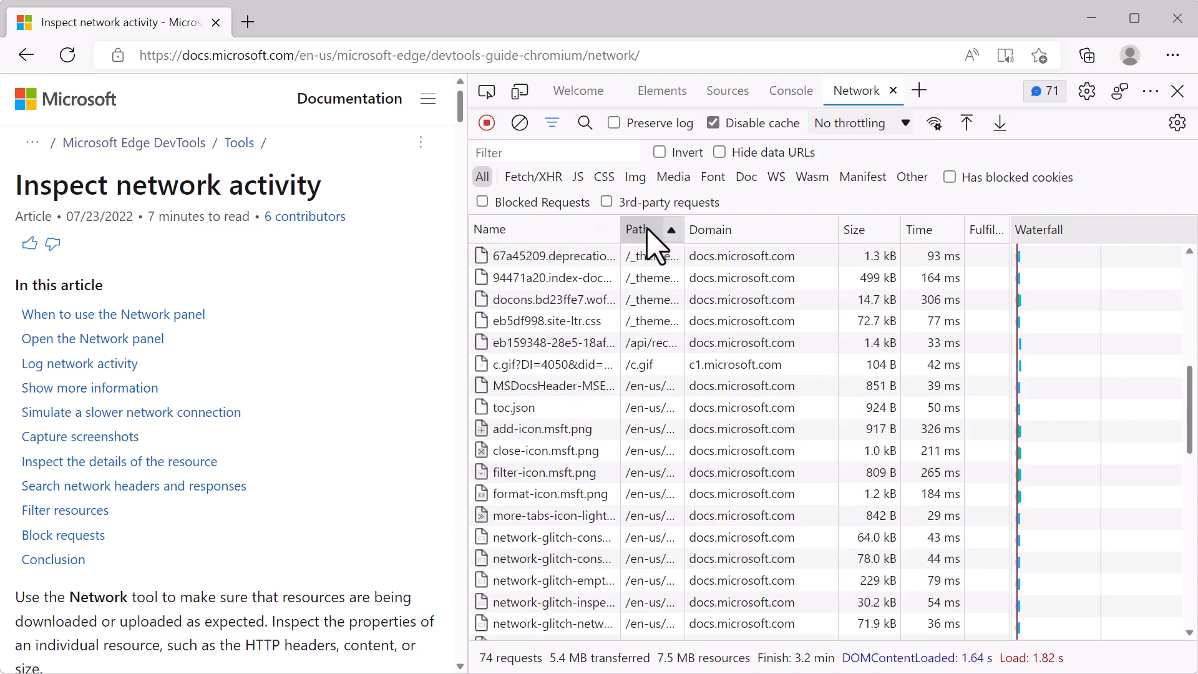
{"action": "left_click", "coordinate": [650, 234]}
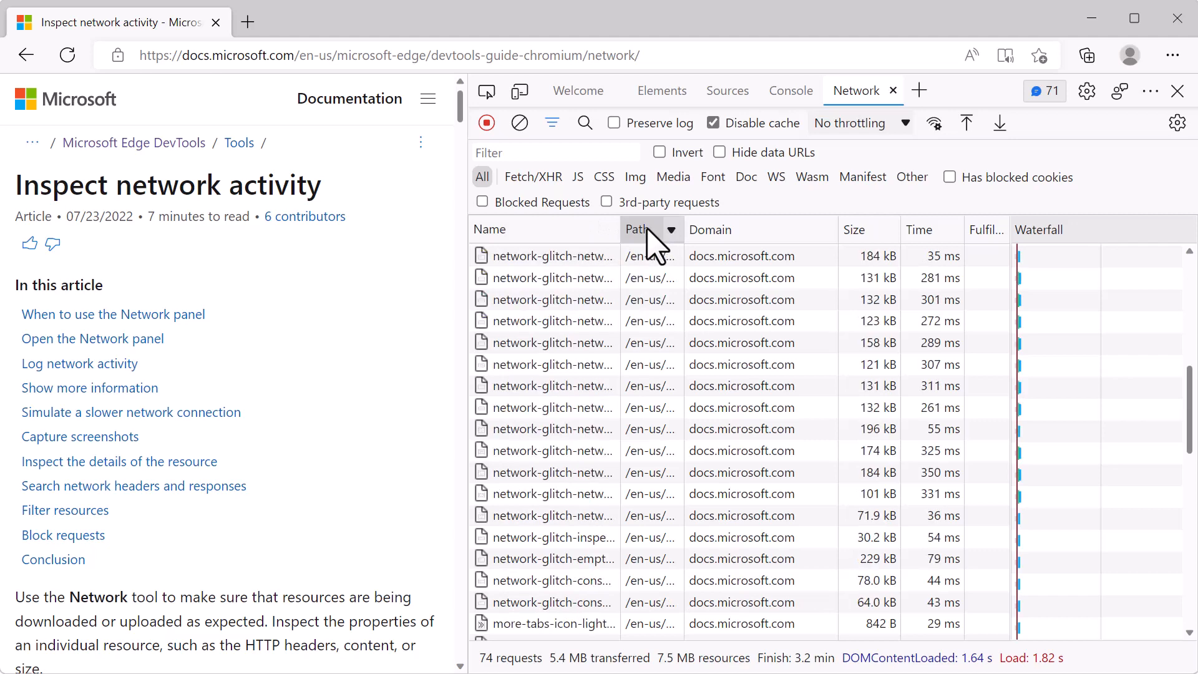
{"action": "left_click", "coordinate": [885, 242]}
{"action": "left_click", "coordinate": [877, 225]}
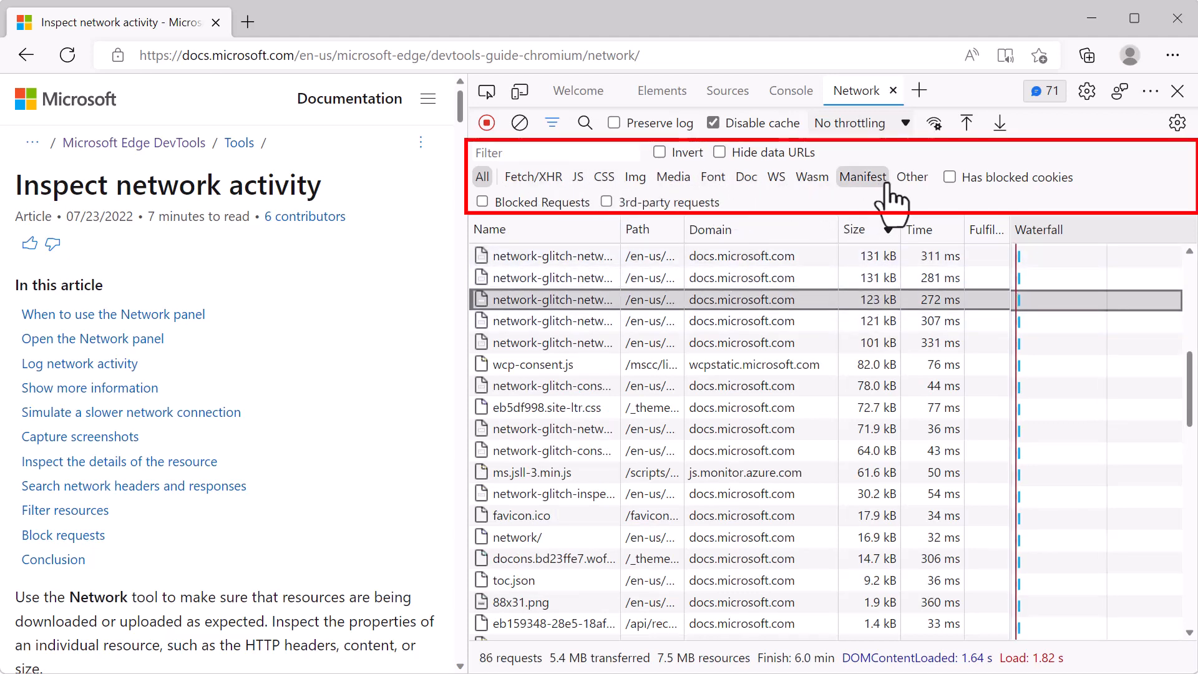
Filter the request list by JS and switch the filter to show only CSS resources.
{"action": "left_click", "coordinate": [580, 177]}
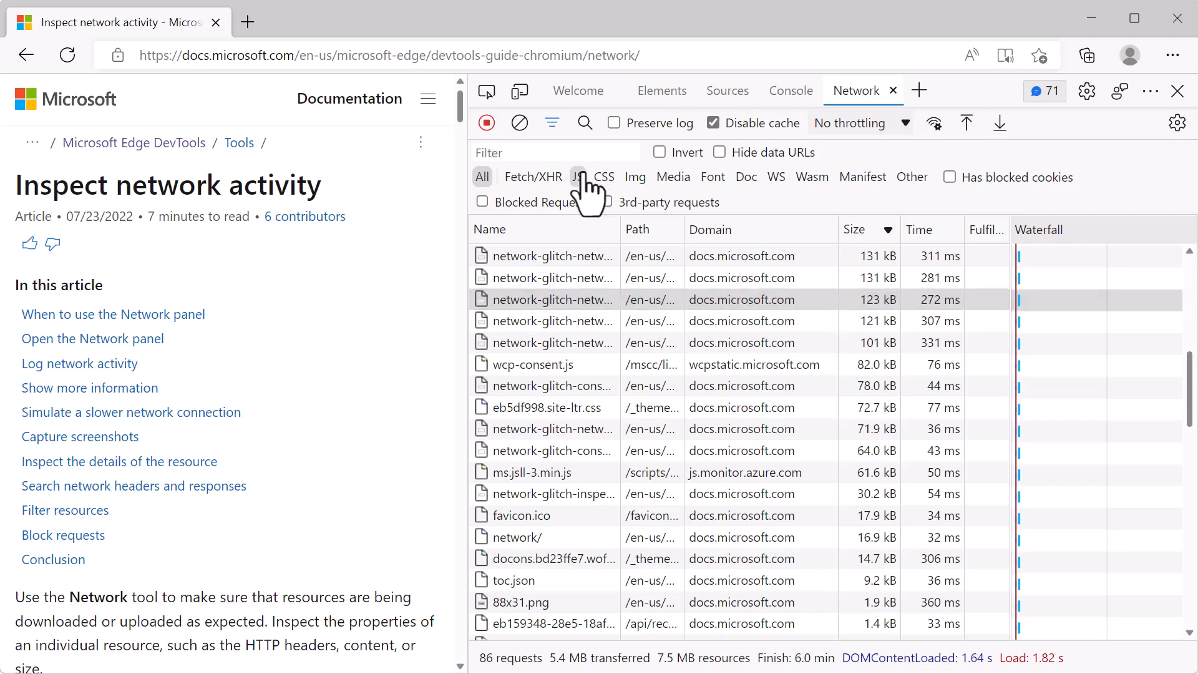
{"action": "left_click", "coordinate": [604, 178]}
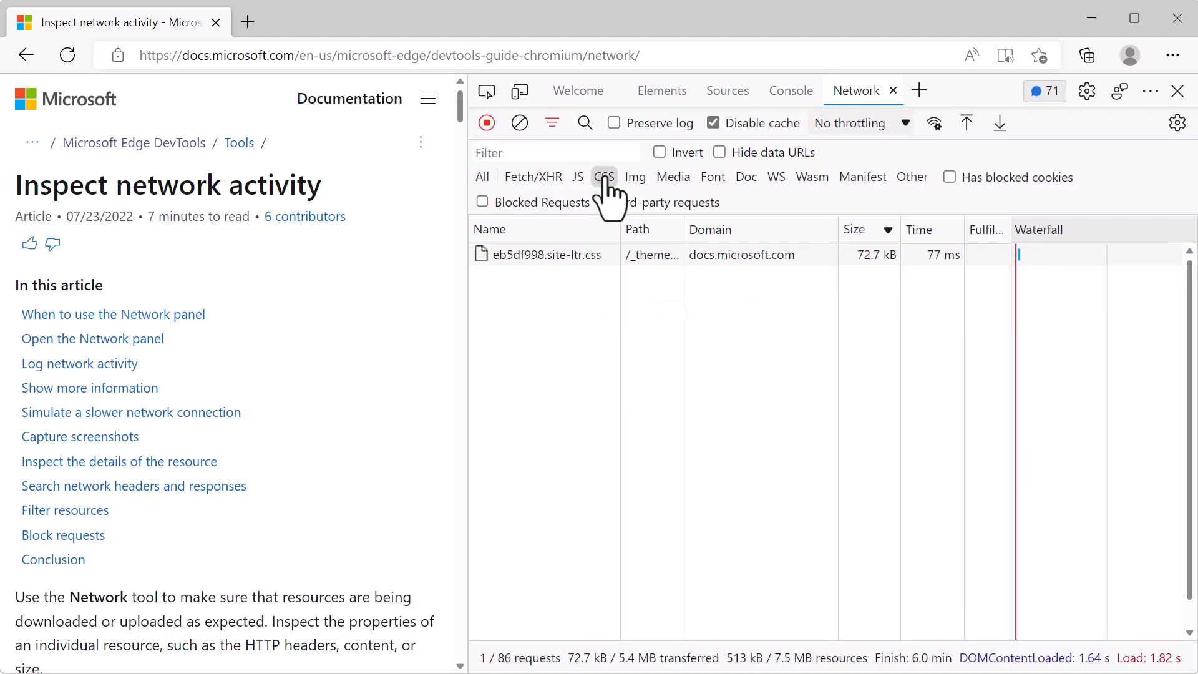
Switch the request type filter to Img and to Media, and finally return it to All.
{"action": "left_click", "coordinate": [636, 178]}
{"action": "left_click", "coordinate": [684, 179]}
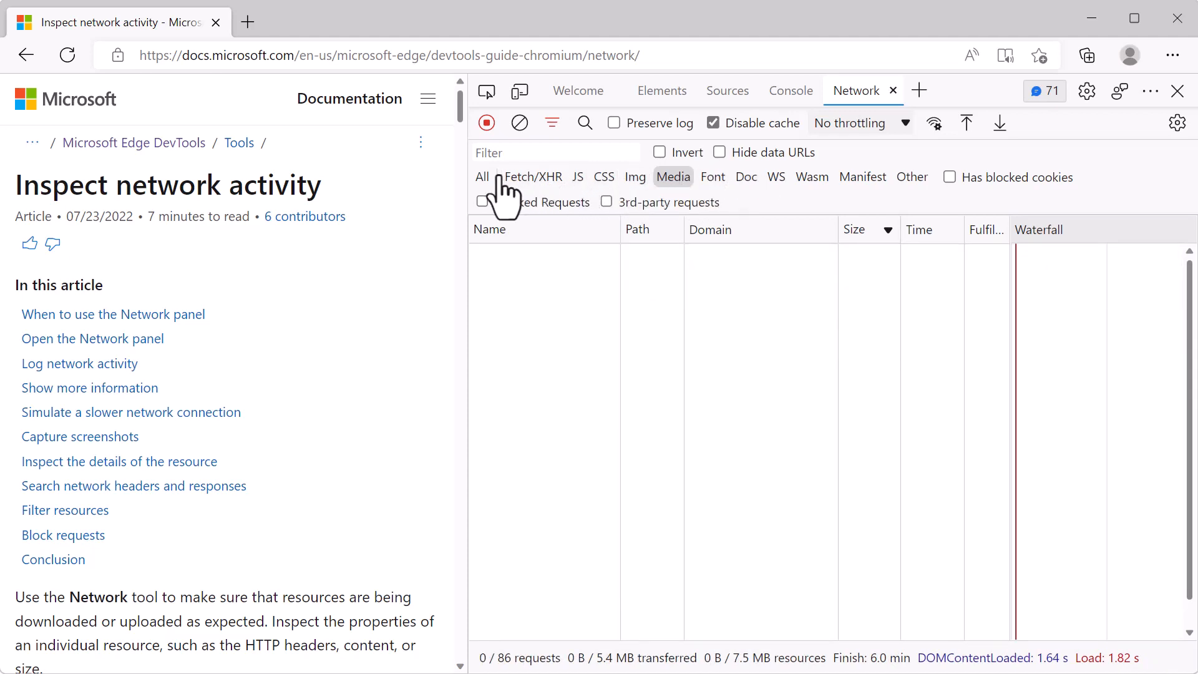
{"action": "left_click", "coordinate": [482, 177]}
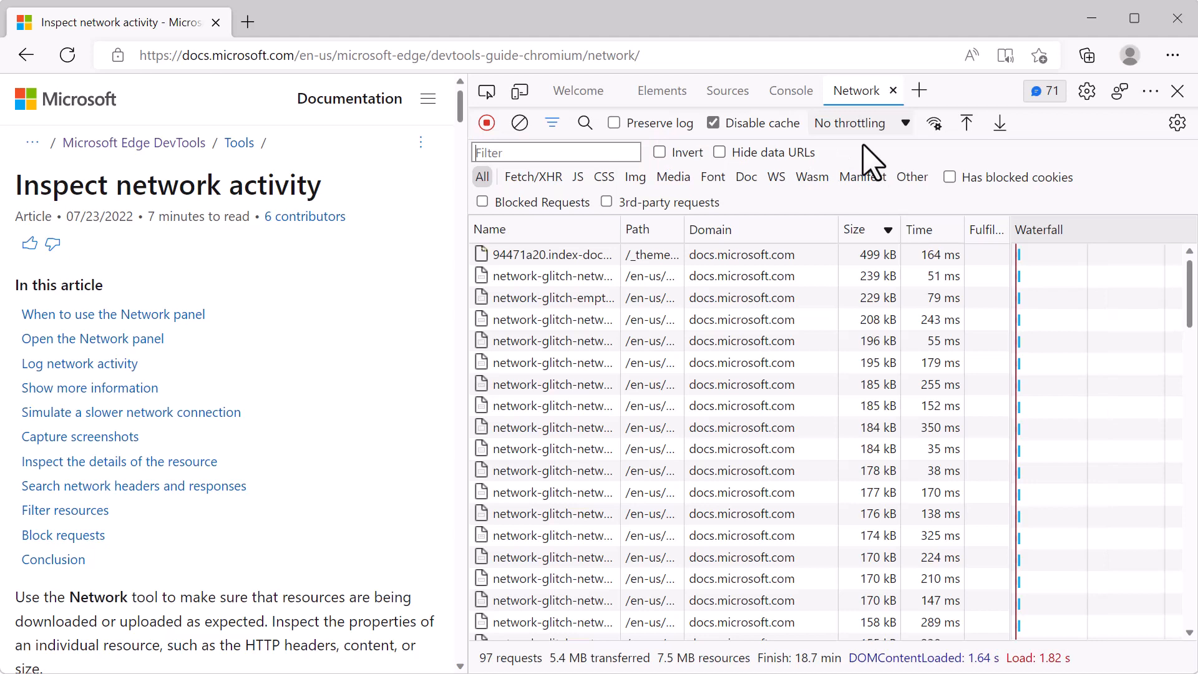
Filter the request list by the text "icon", and replace that filter with method:GET.
{"action": "type", "text": "icon"}
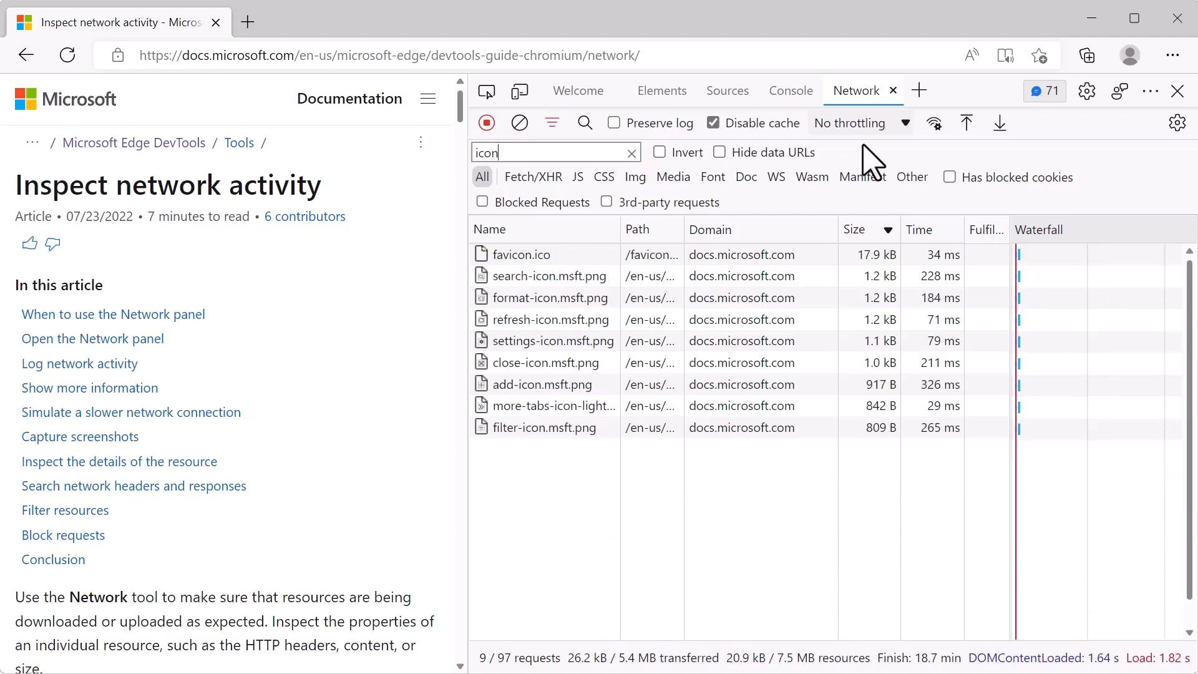
{"action": "key", "text": "ctrl+a"}
{"action": "type", "text": "metho"}
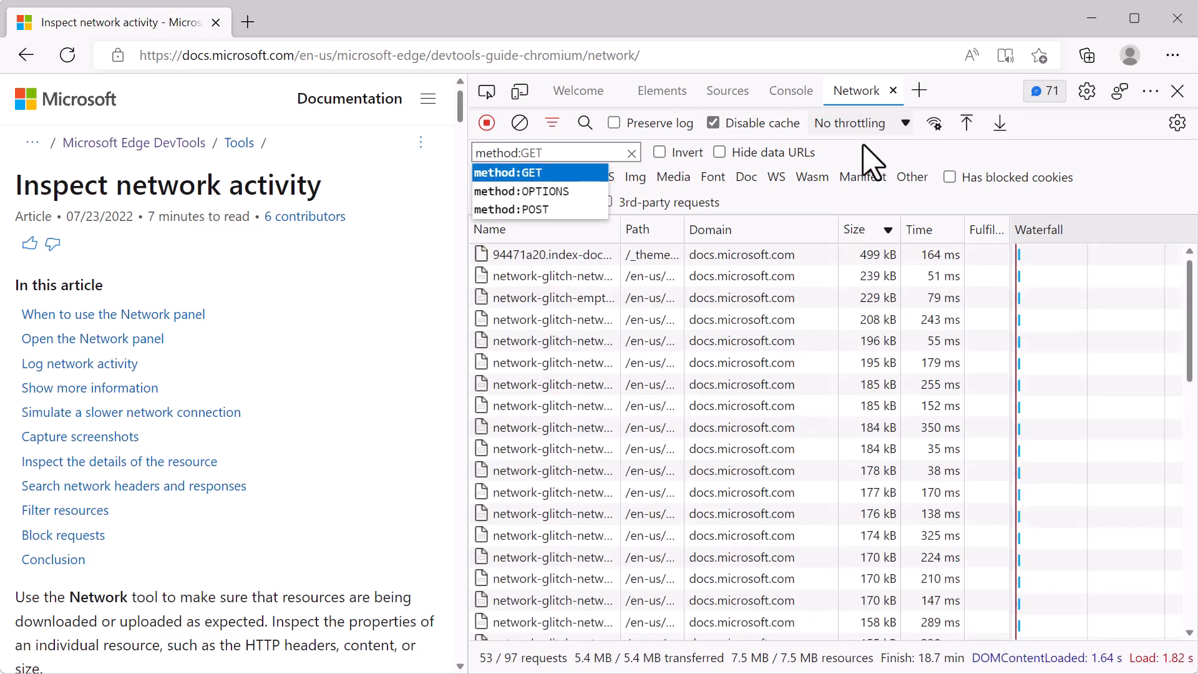
{"action": "key", "text": "Return"}
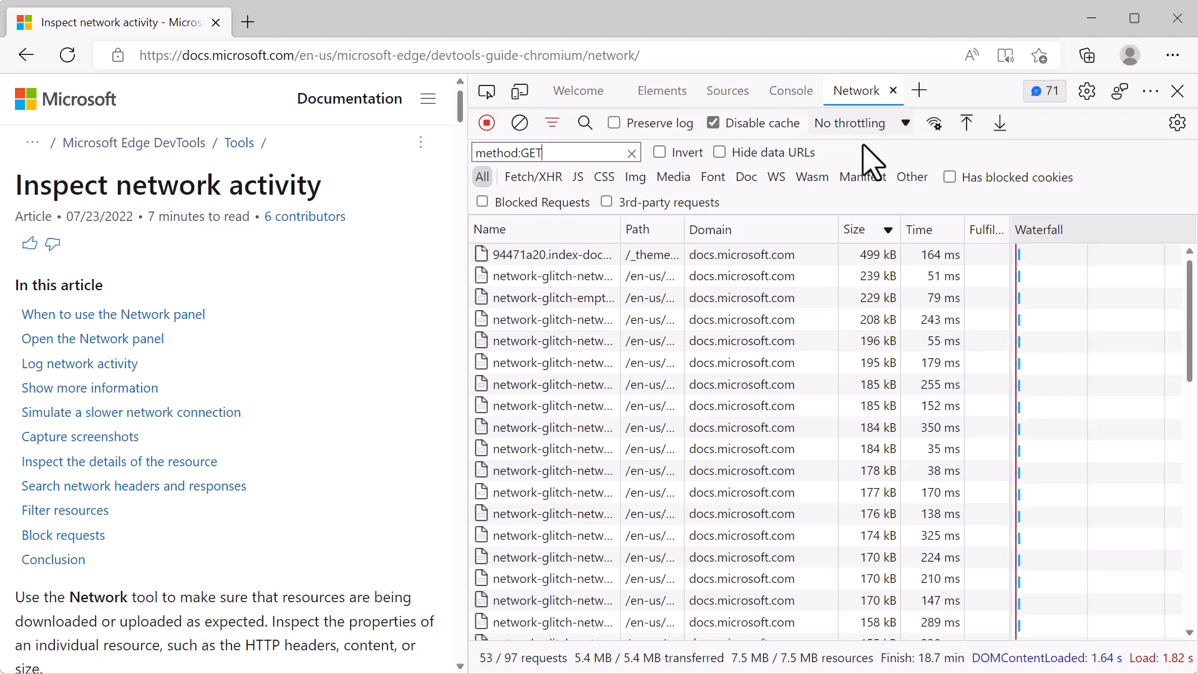
Replace the filter text with larger-than:350000 to list only requests above that size.
{"action": "key", "text": "ctrl+a"}
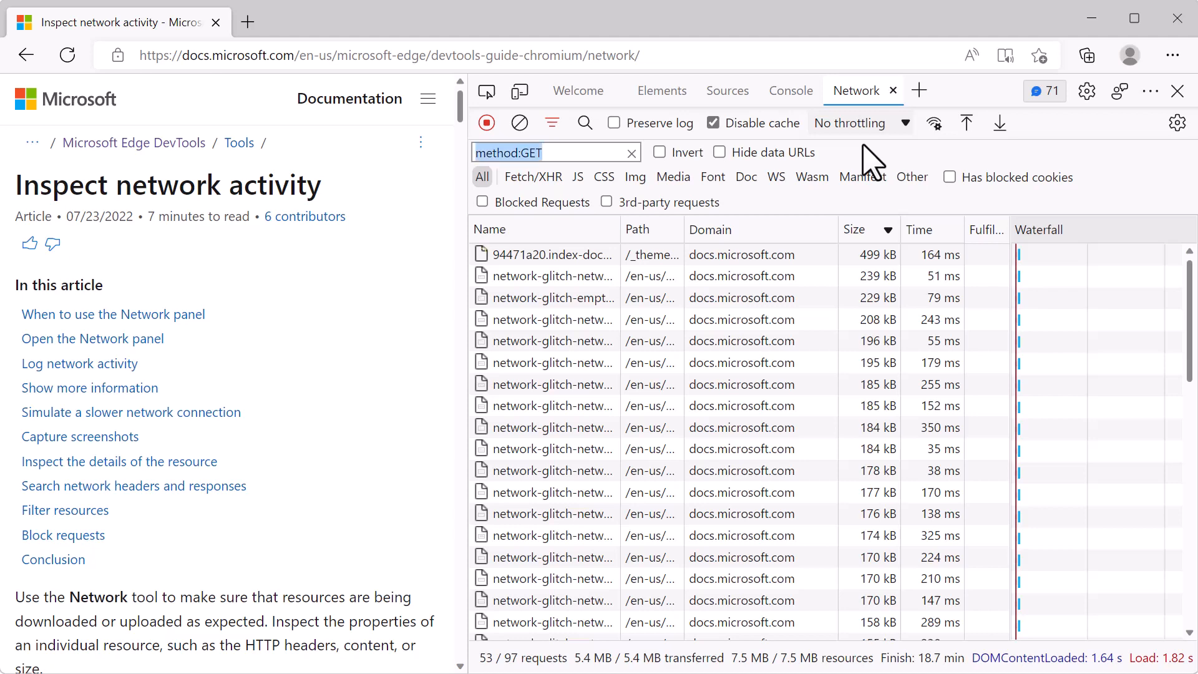
{"action": "type", "text": "larger-than:"}
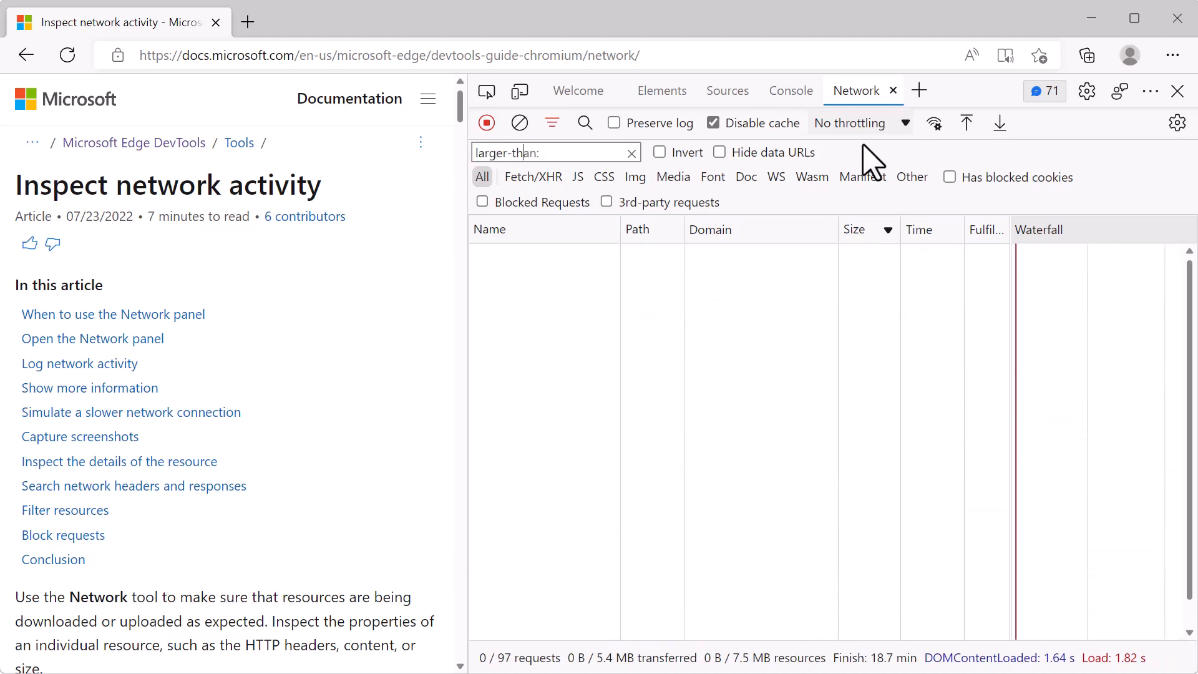
{"action": "type", "text": "350"}
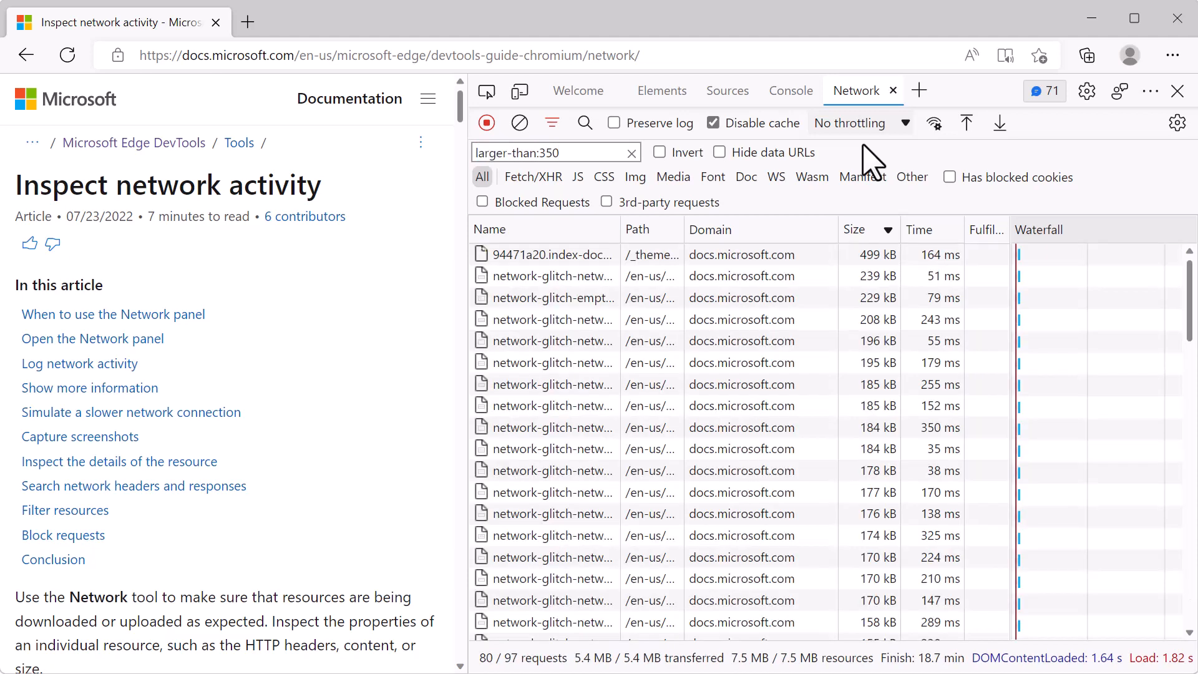
{"action": "type", "text": "000"}
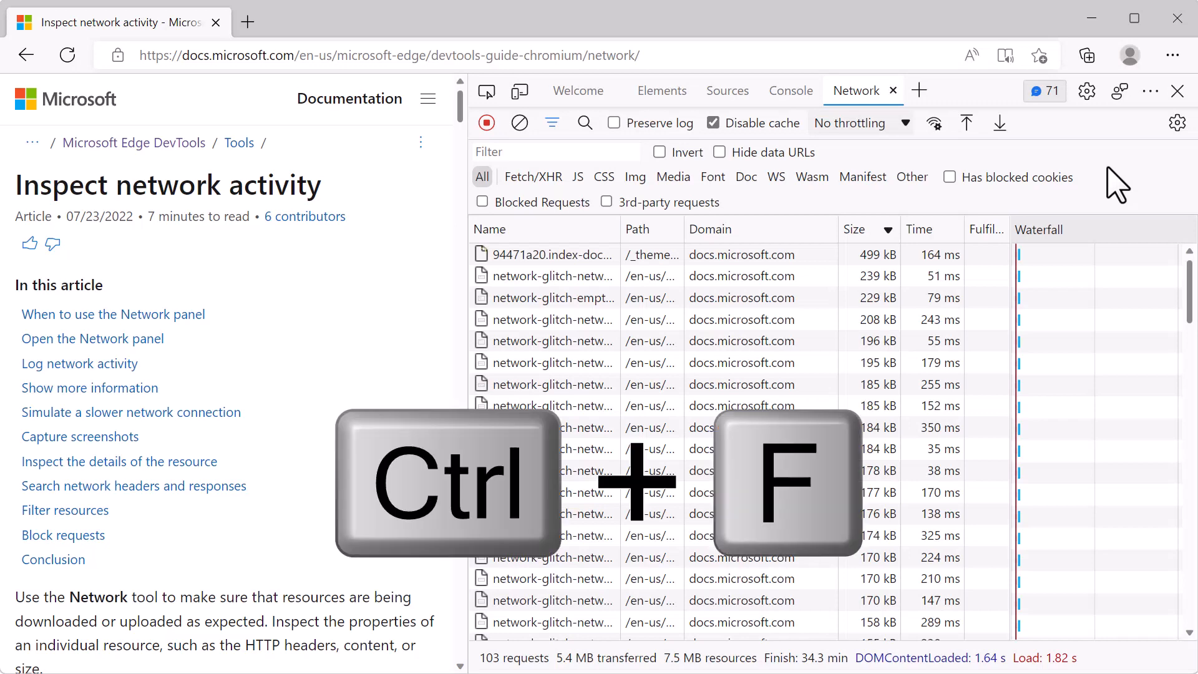
Search all network headers and responses for "img" and look through the matching lines.
{"action": "left_click", "coordinate": [585, 122]}
{"action": "left_click", "coordinate": [588, 155]}
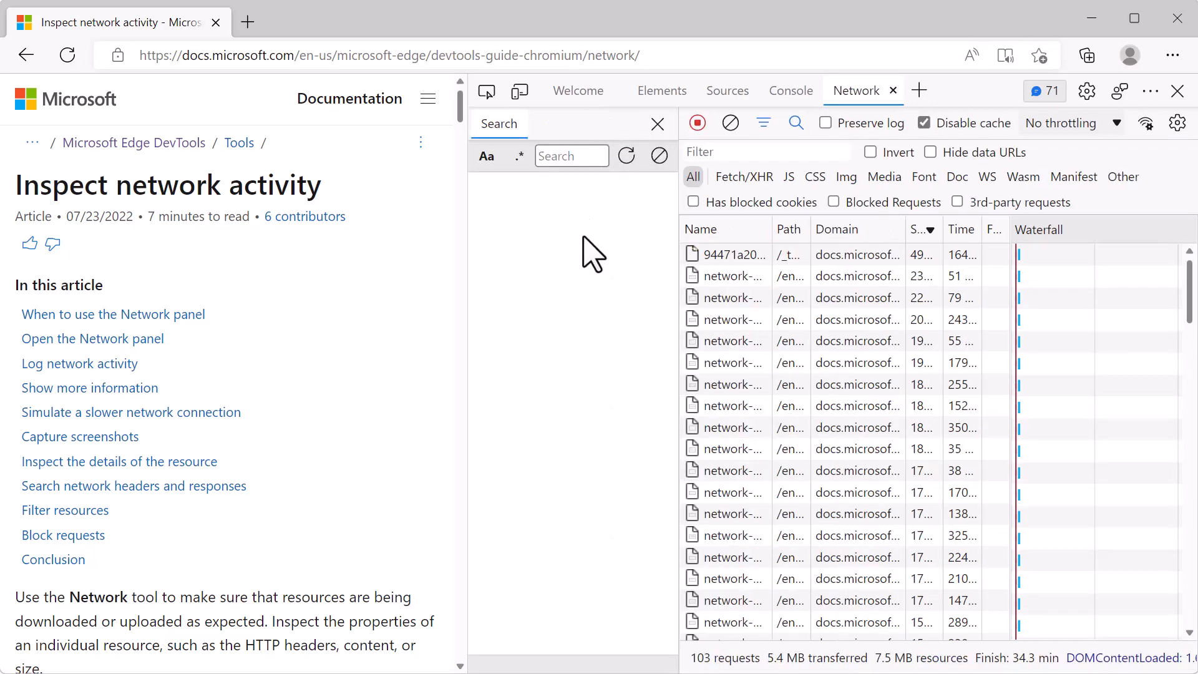
{"action": "type", "text": "img"}
{"action": "key", "text": "Return"}
{"action": "scroll", "coordinate": [586, 337], "scroll_direction": "down", "scroll_amount": 7}
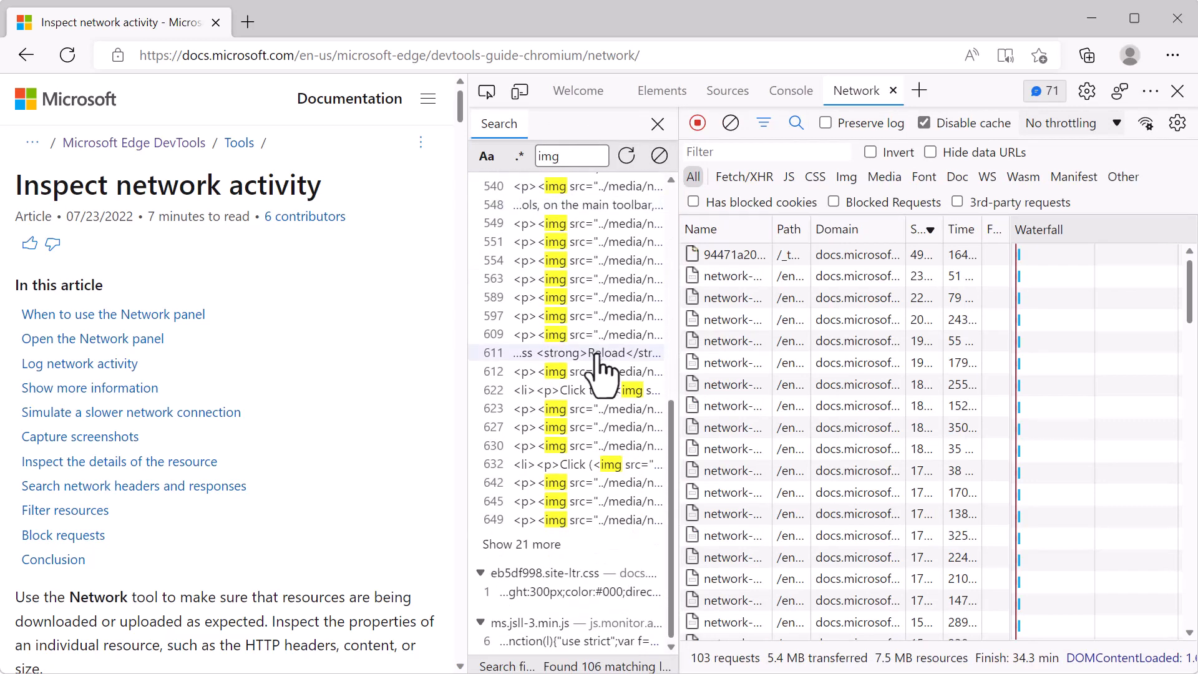
{"action": "scroll", "coordinate": [596, 569], "scroll_direction": "up", "scroll_amount": 8}
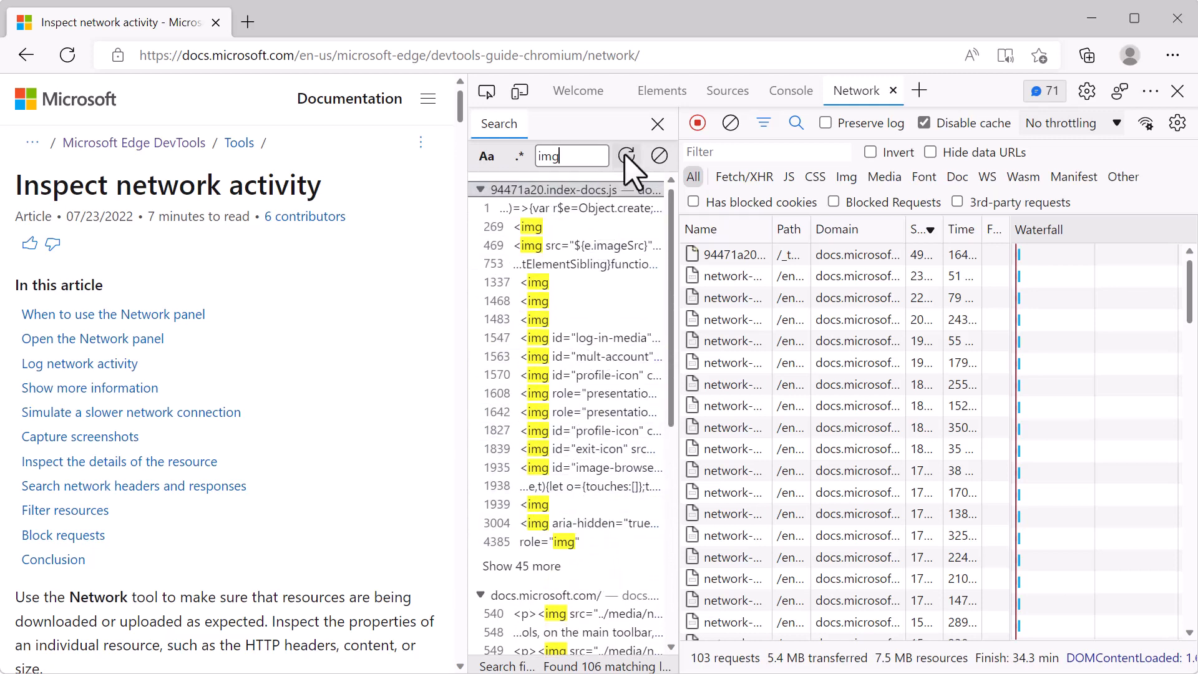
Clear the search, search the responses for "loginPopup", and open the matching line in the index-docs.js file.
{"action": "left_click", "coordinate": [659, 156]}
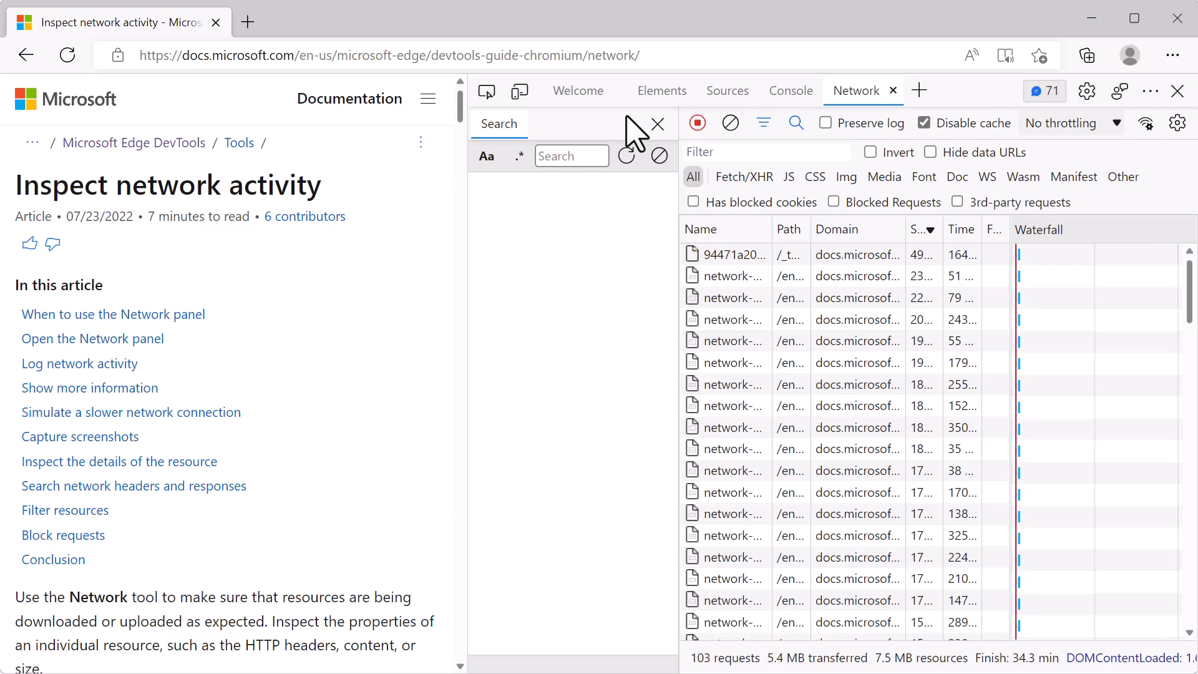
{"action": "type", "text": "loginPopup"}
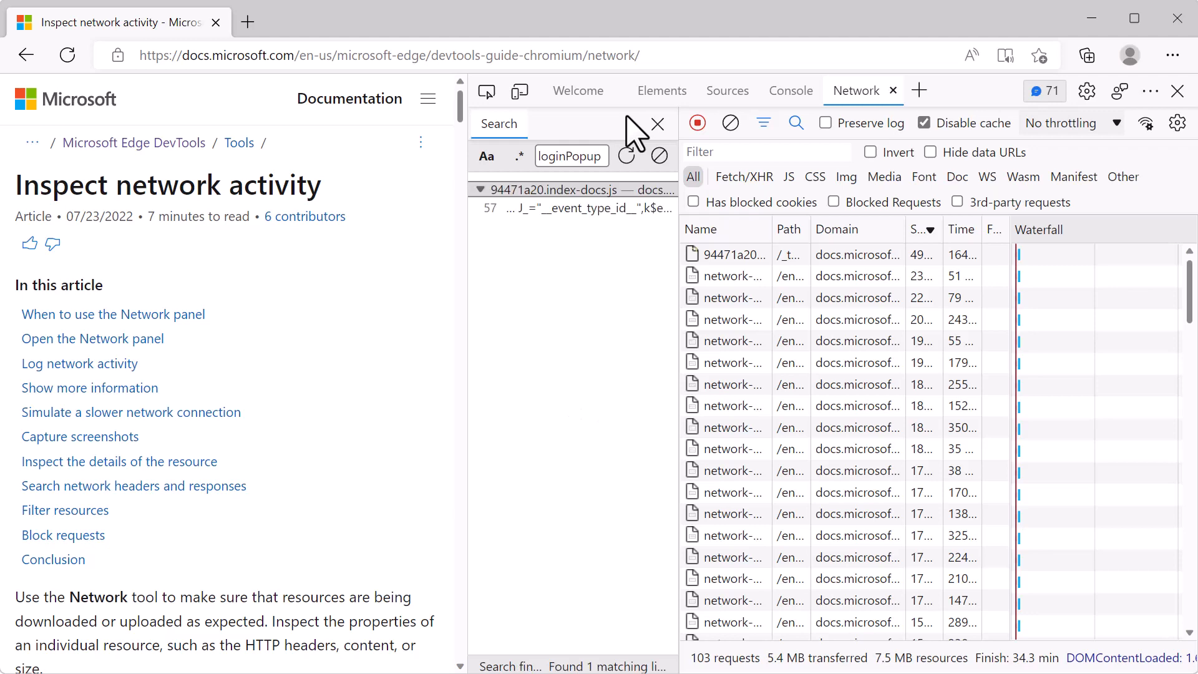
{"action": "left_click", "coordinate": [587, 209]}
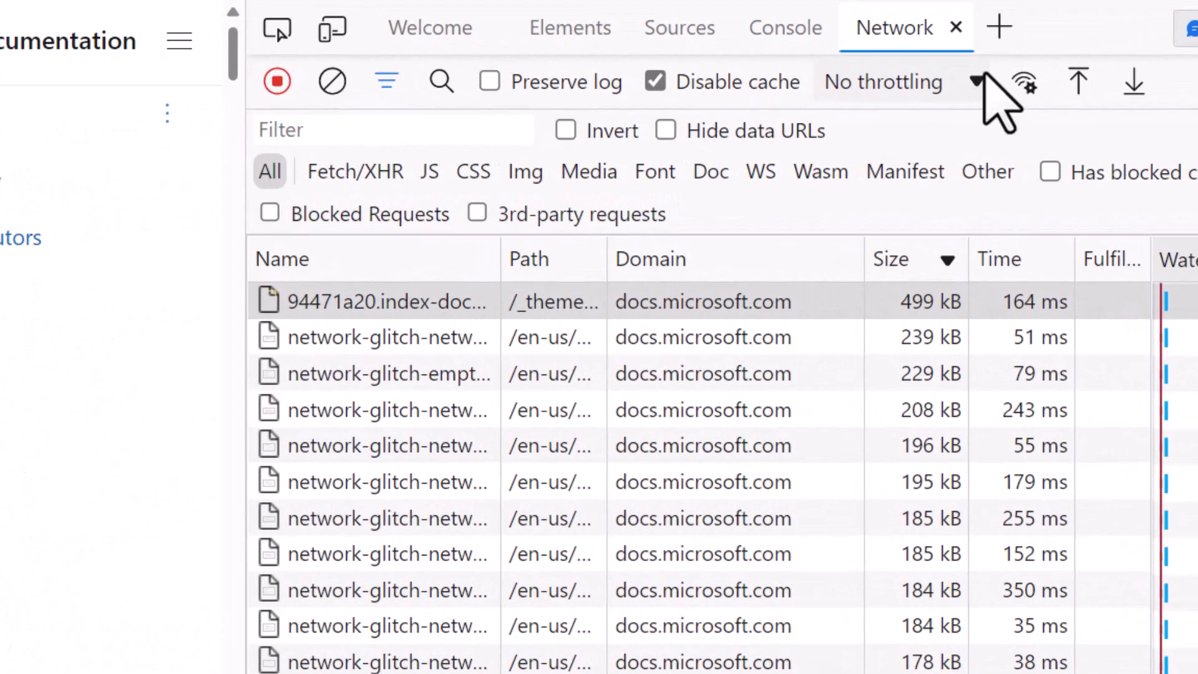
Set network throttling to the Slow 3G preset and reload the docs page.
{"action": "left_click", "coordinate": [977, 79]}
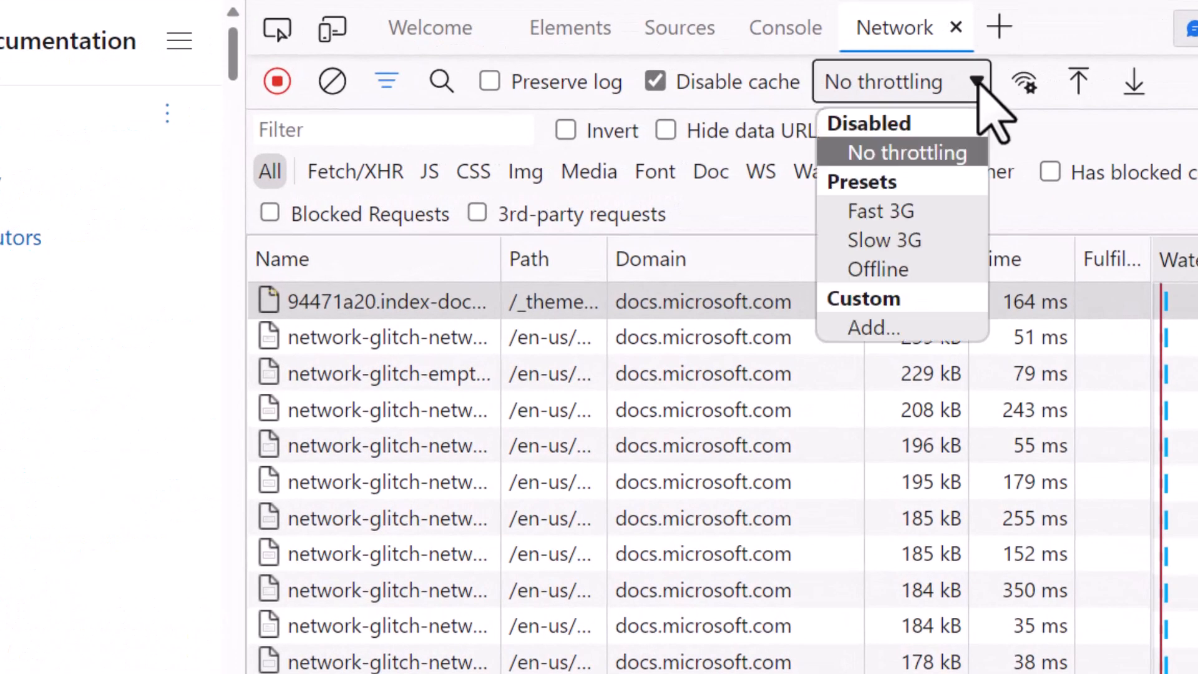
{"action": "left_click", "coordinate": [941, 241]}
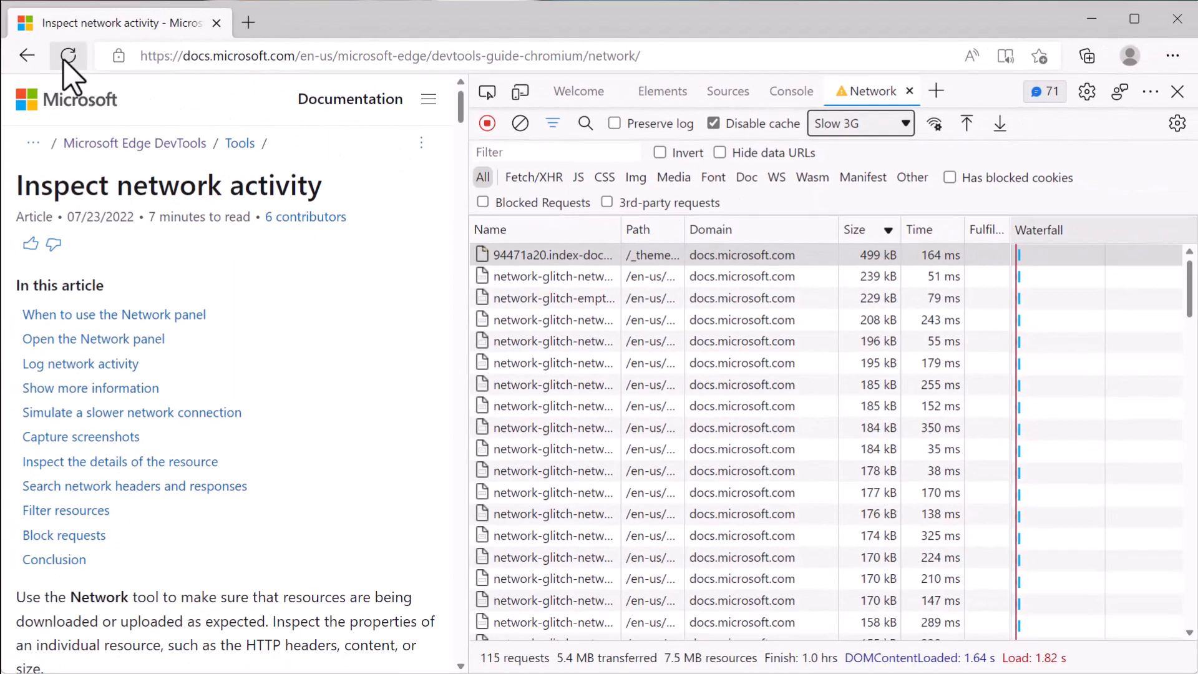
{"action": "left_click", "coordinate": [67, 55]}
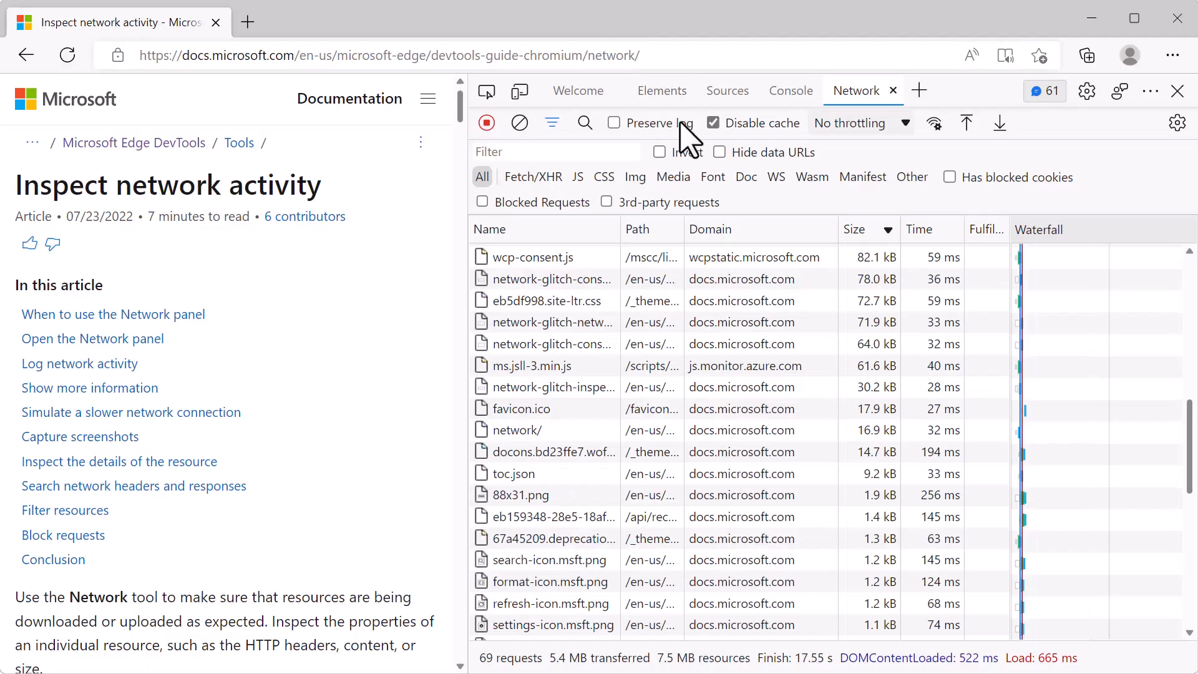
Filter the requests by Font, block the request URL of the docons.bd23ffe7.woff2 font, and reload the page.
{"action": "left_click", "coordinate": [715, 177]}
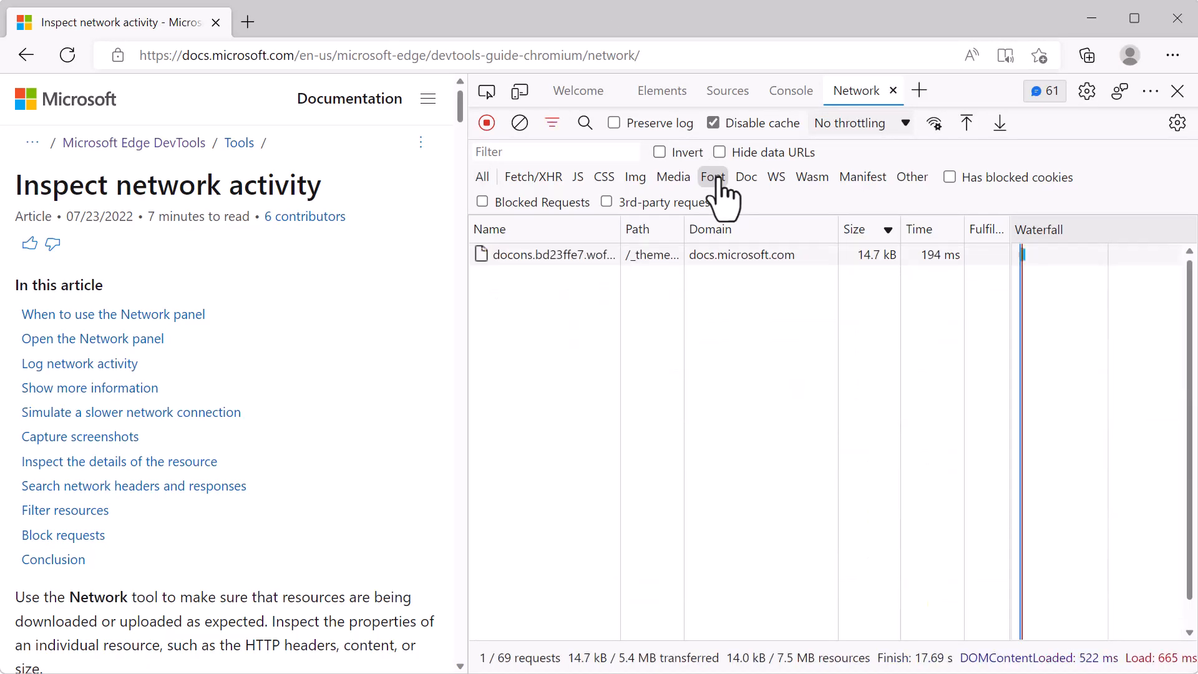
{"action": "right_click", "coordinate": [569, 252]}
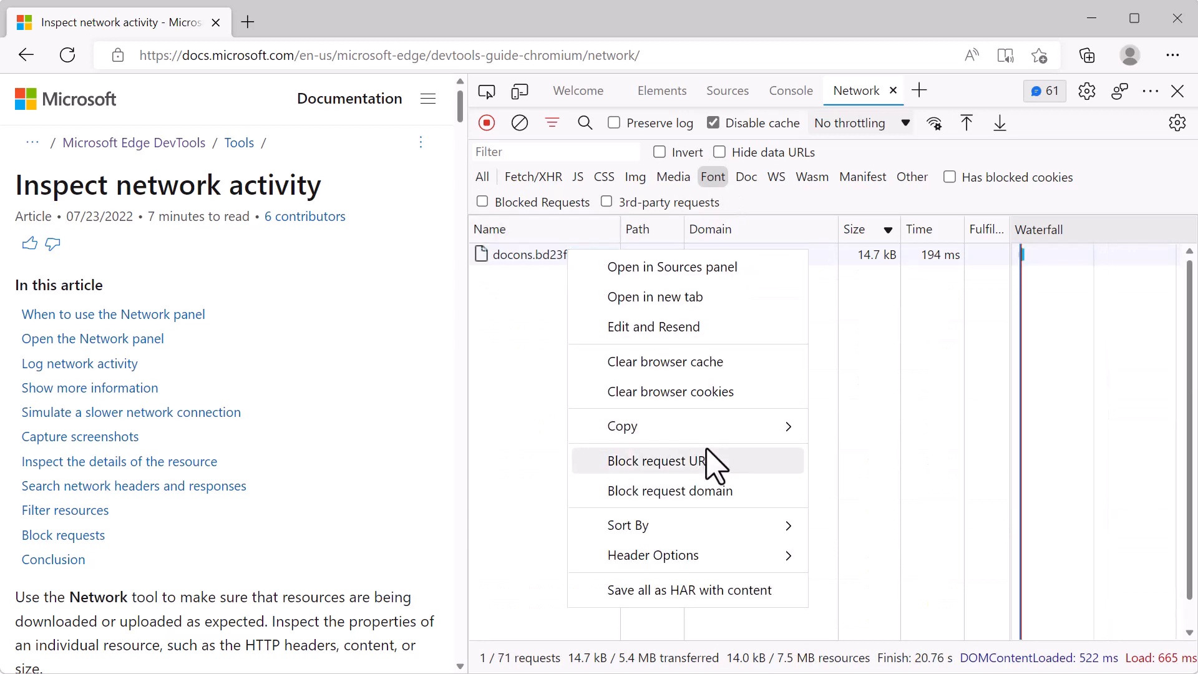
{"action": "left_click", "coordinate": [721, 462]}
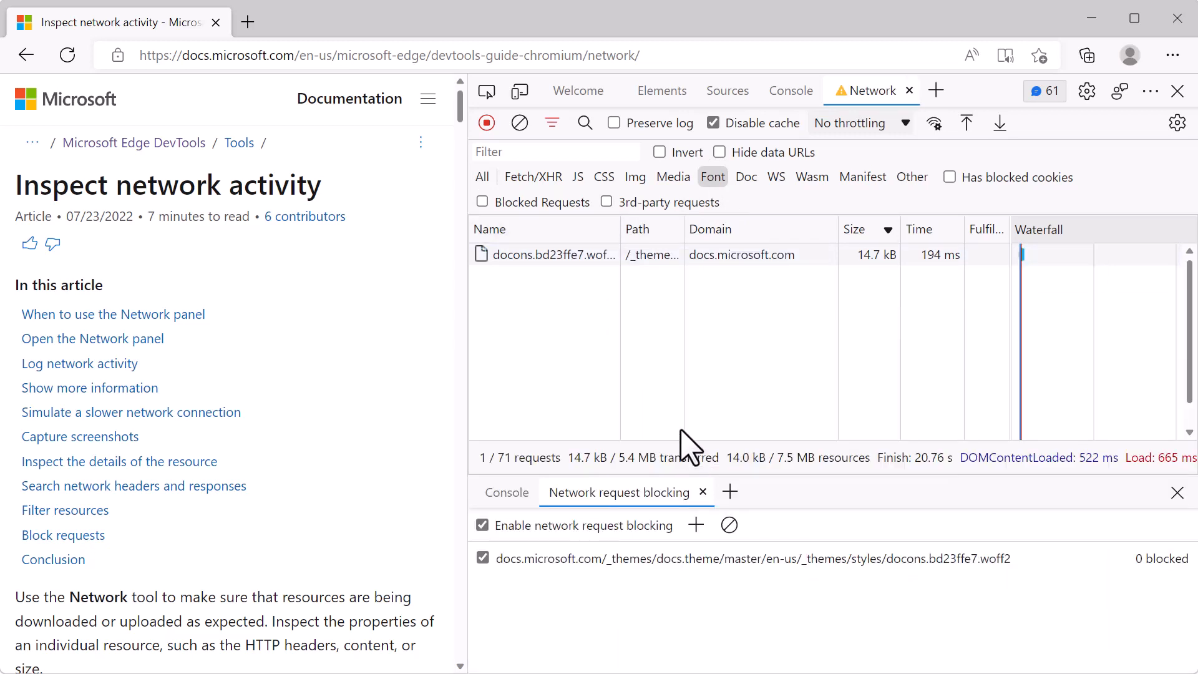
{"action": "left_click", "coordinate": [63, 53]}
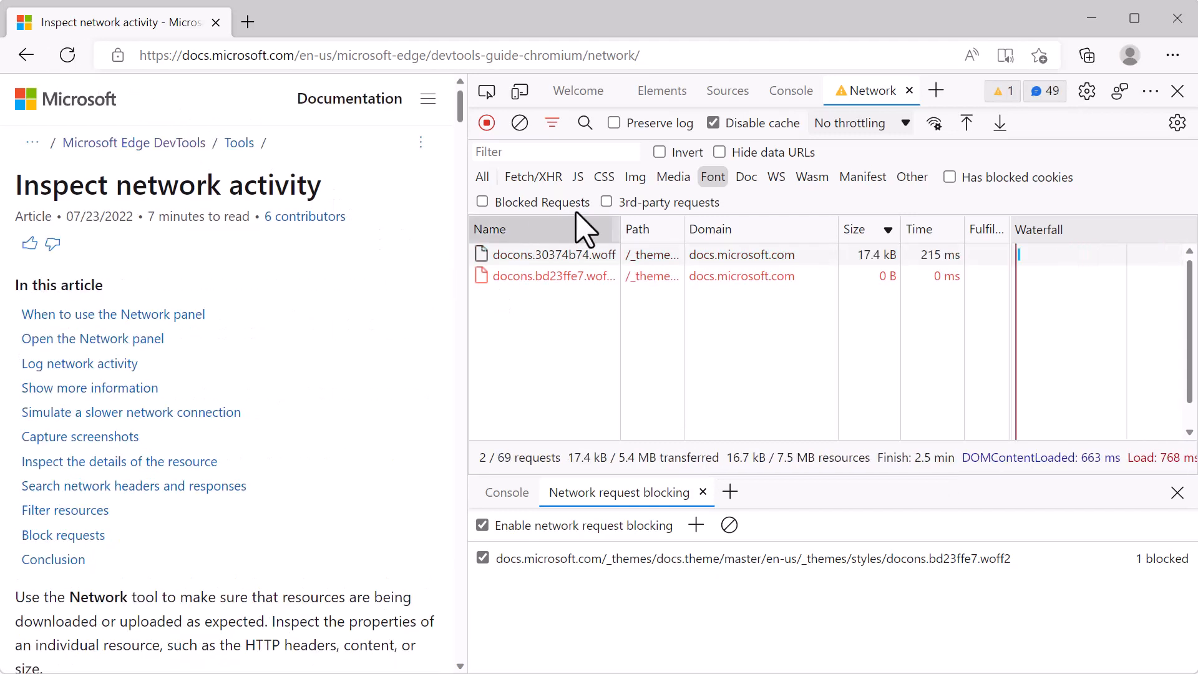
Start exporting the recorded requests as a HAR file and cancel the save.
{"action": "left_click", "coordinate": [997, 122]}
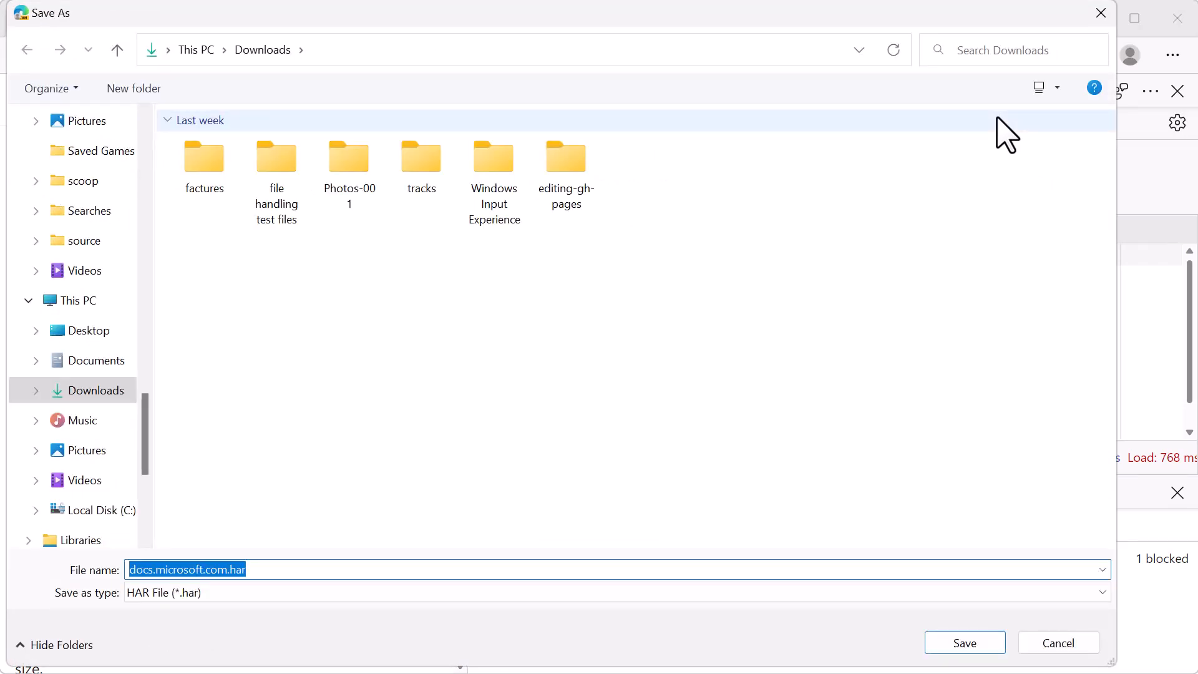
{"action": "key", "text": "Escape"}
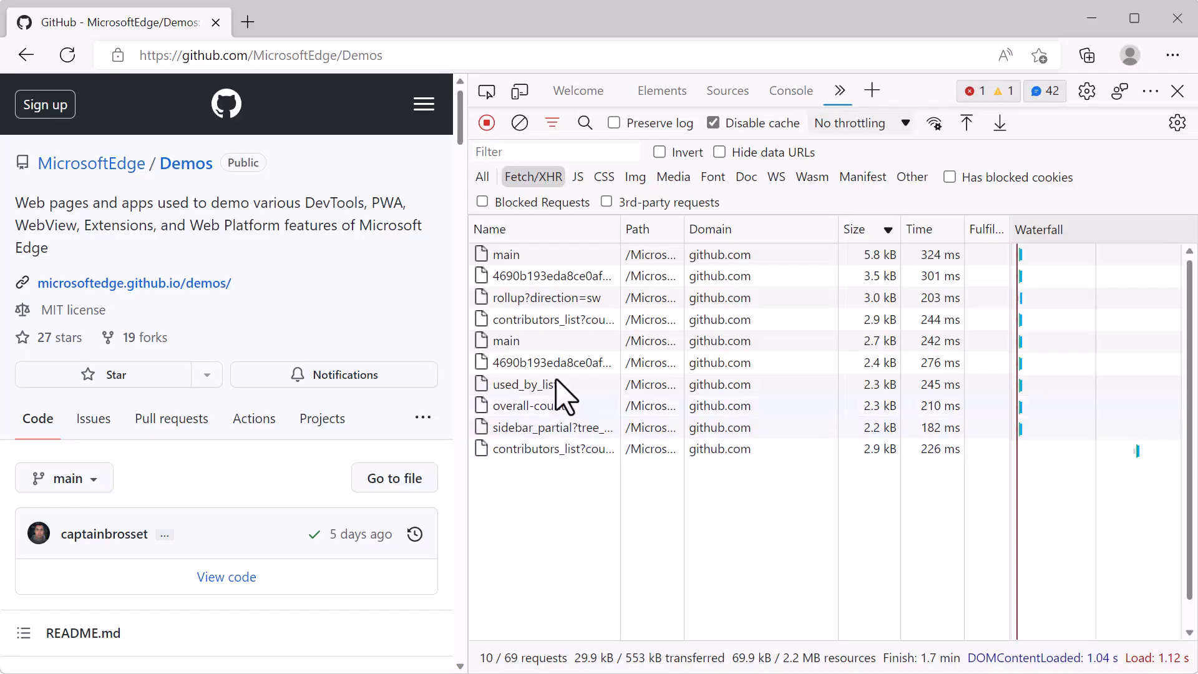
Open the GitHub page's contributors_list request for editing and resending, and enlarge the Network Console and its query parameter area.
{"action": "right_click", "coordinate": [557, 320]}
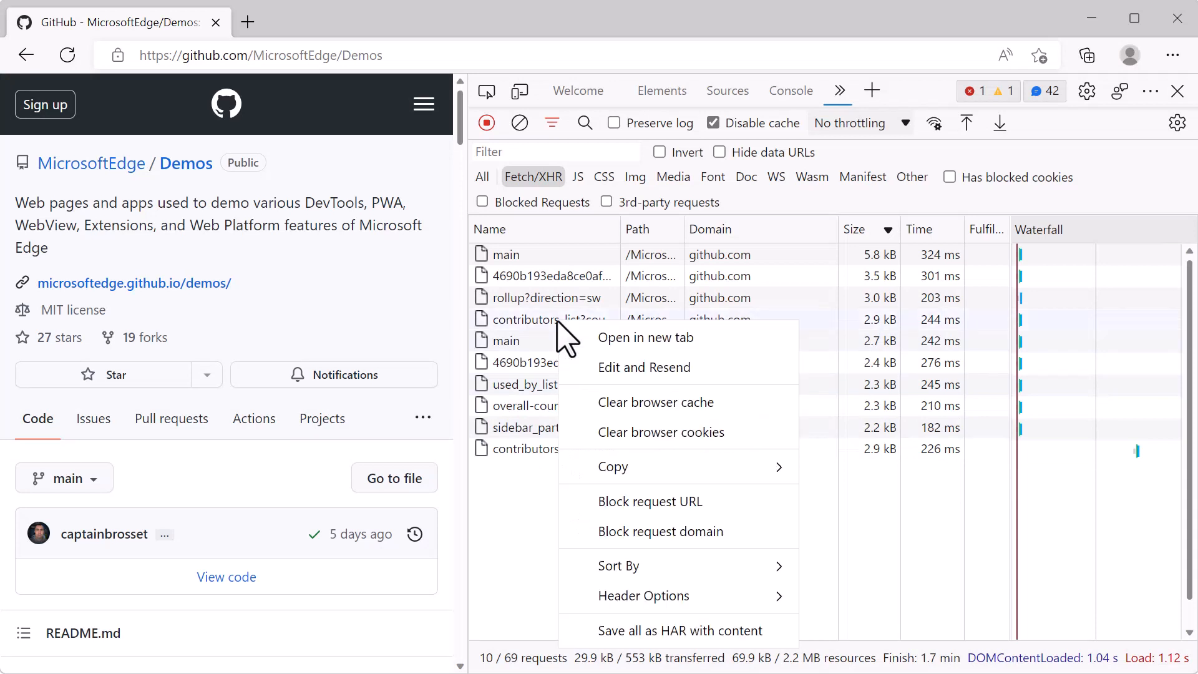
{"action": "left_click", "coordinate": [621, 370]}
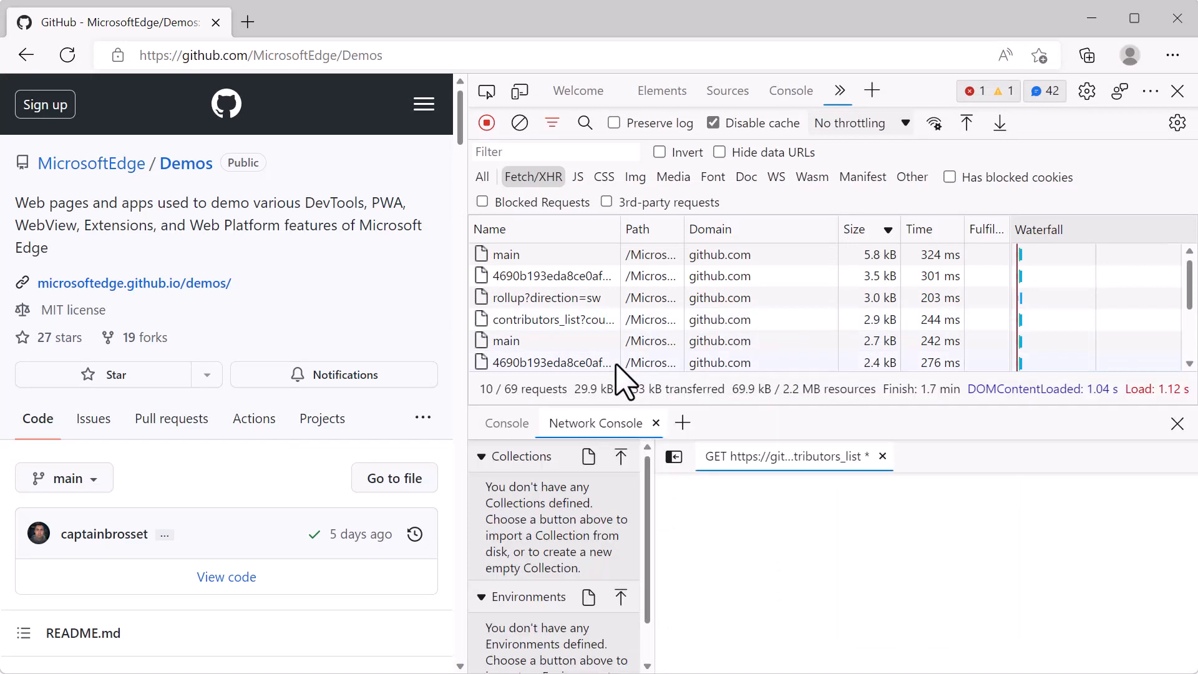
{"action": "left_click_drag", "start_coordinate": [779, 413], "coordinate": [783, 150]}
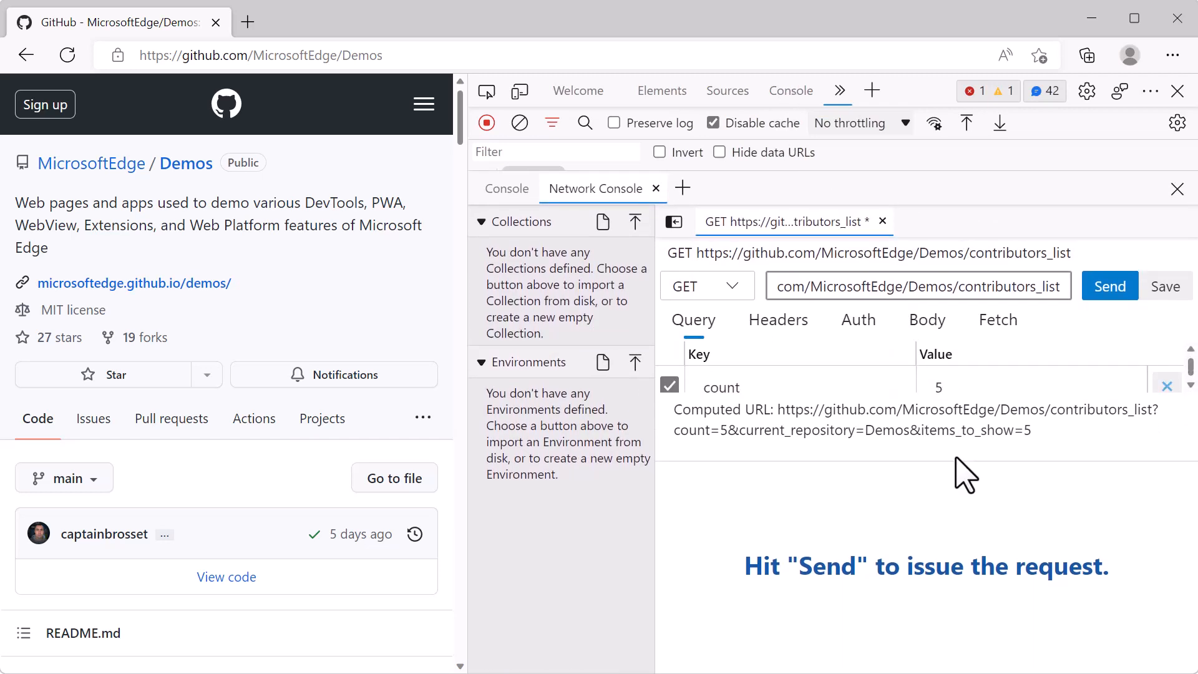
{"action": "left_click_drag", "start_coordinate": [958, 461], "coordinate": [952, 571]}
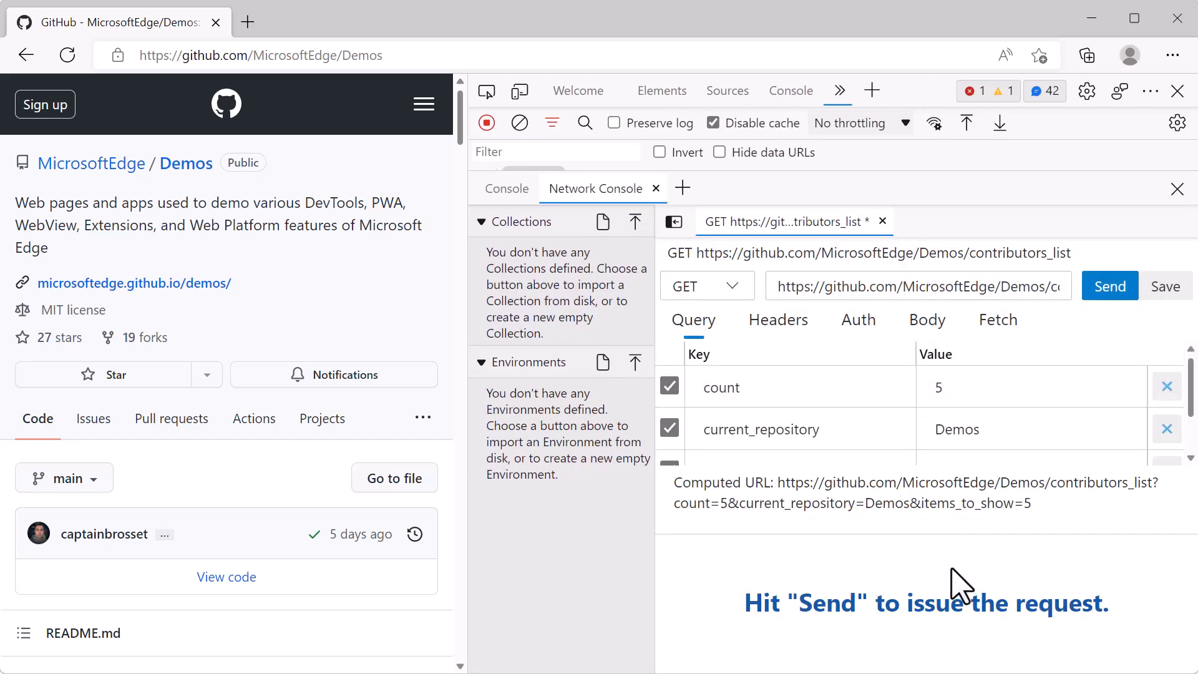
Set the request's count query parameter to 10, send the request, and enlarge the response area.
{"action": "double_click", "coordinate": [934, 388]}
{"action": "type", "text": "10"}
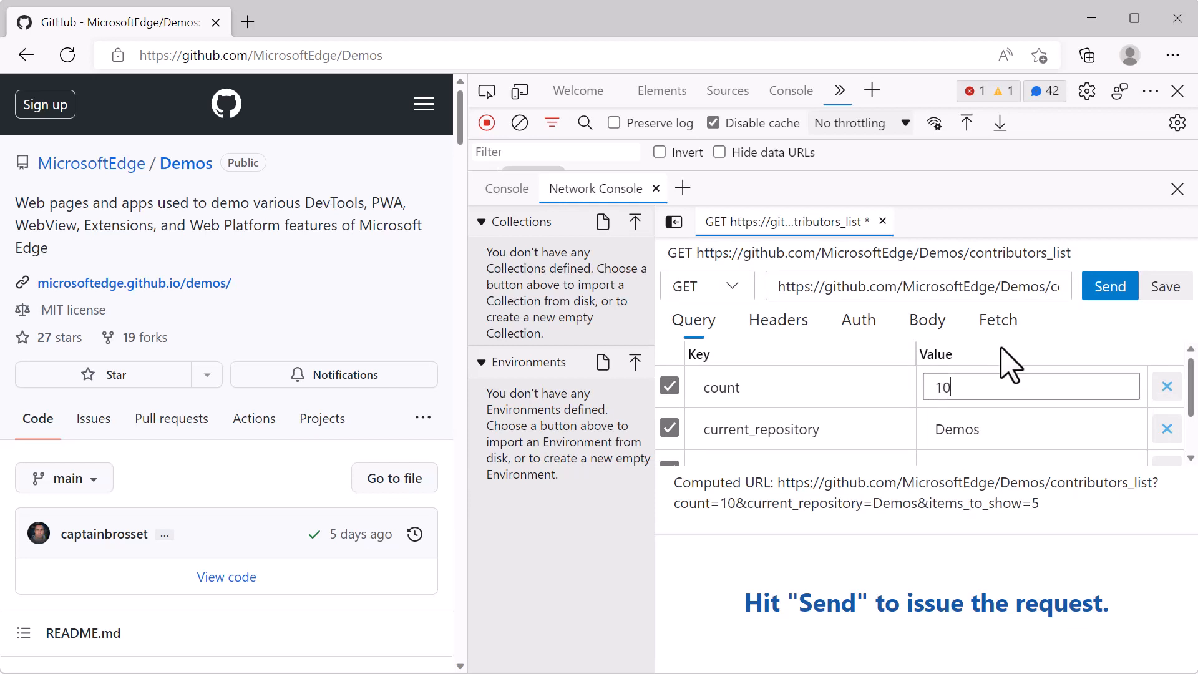
{"action": "left_click", "coordinate": [1099, 286]}
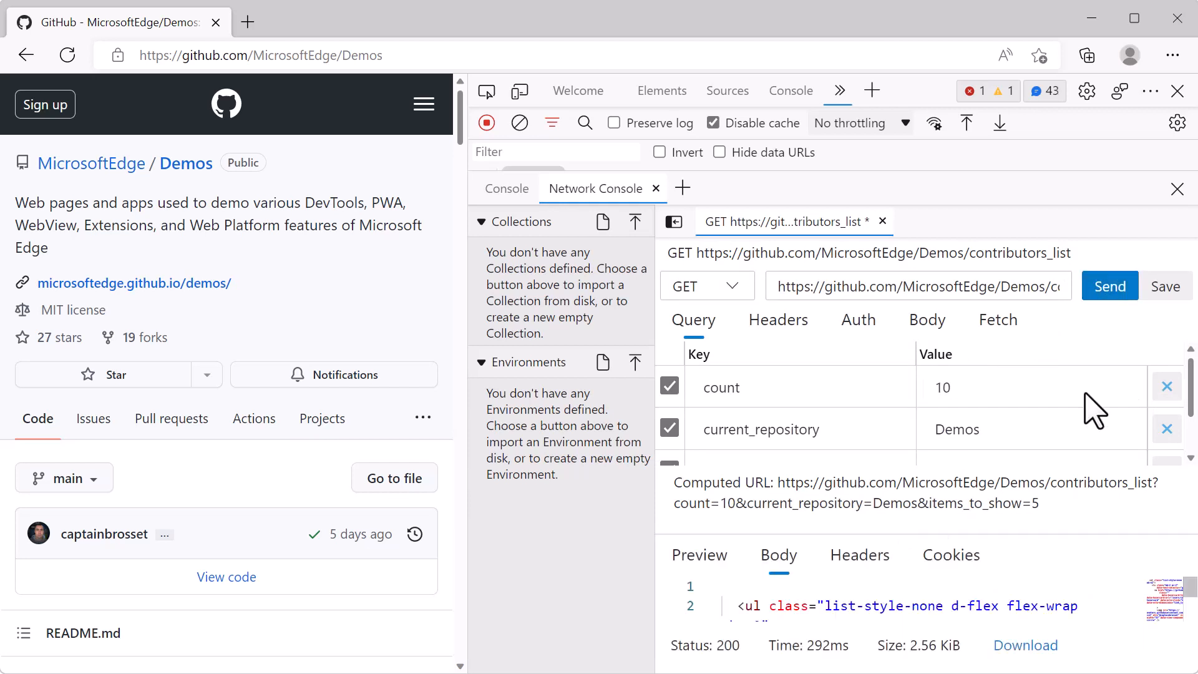
{"action": "left_click_drag", "start_coordinate": [1056, 428], "coordinate": [1053, 393]}
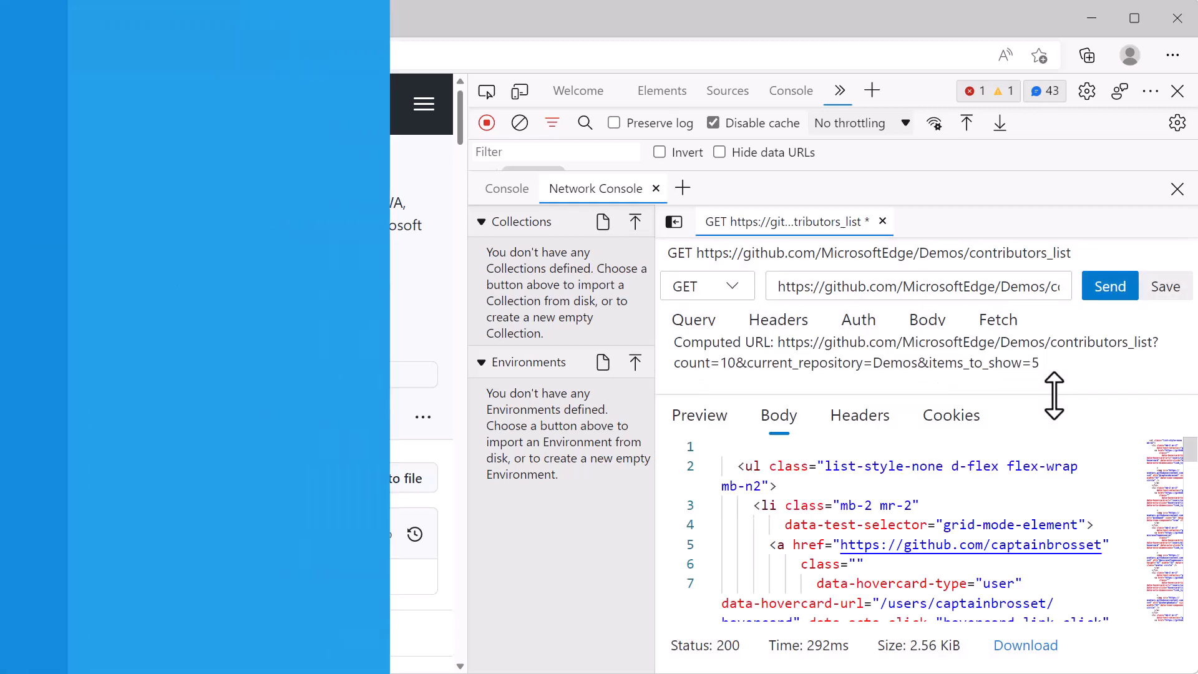